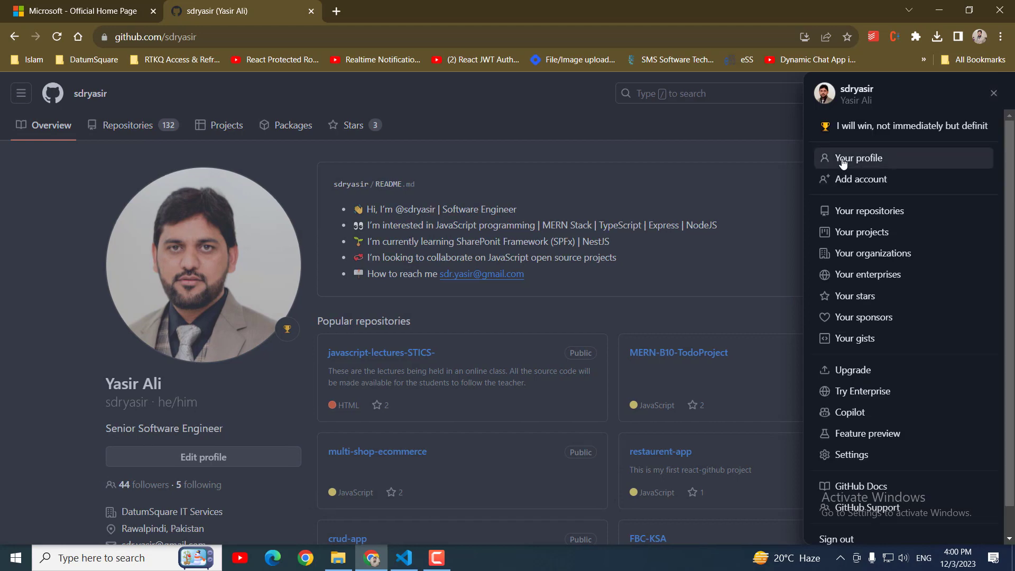
# Review the account's GitHub profile page and its list of repositories.
pyautogui.click(844, 163)
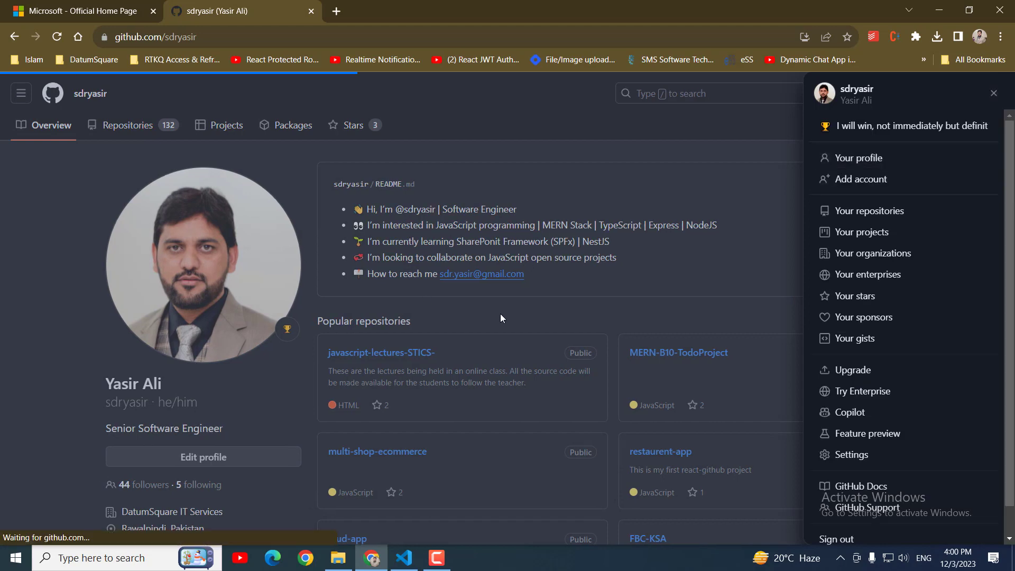
pyautogui.scroll(-7, 199, 403)
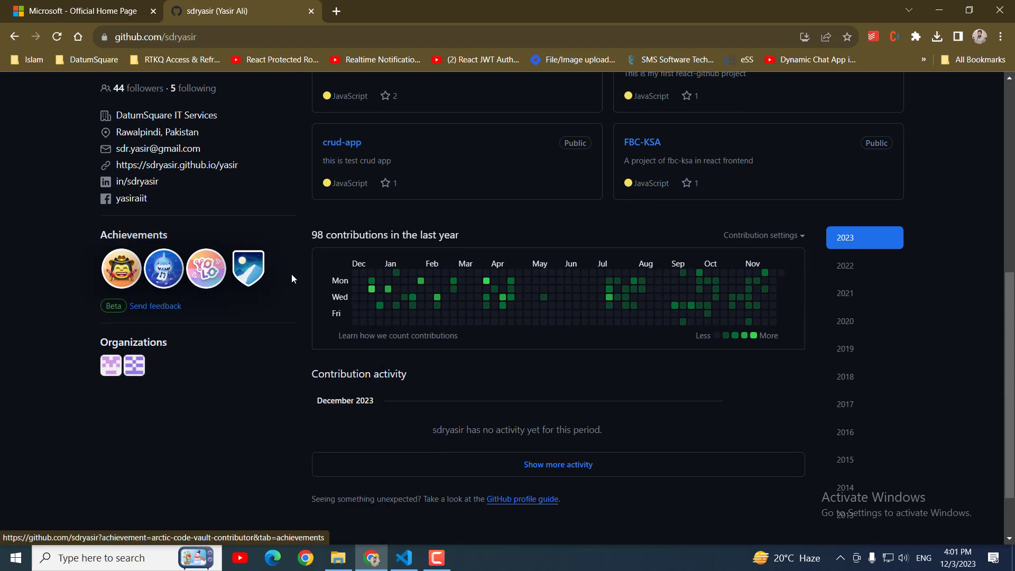
pyautogui.scroll(3, 726, 328)
pyautogui.scroll(4, 726, 327)
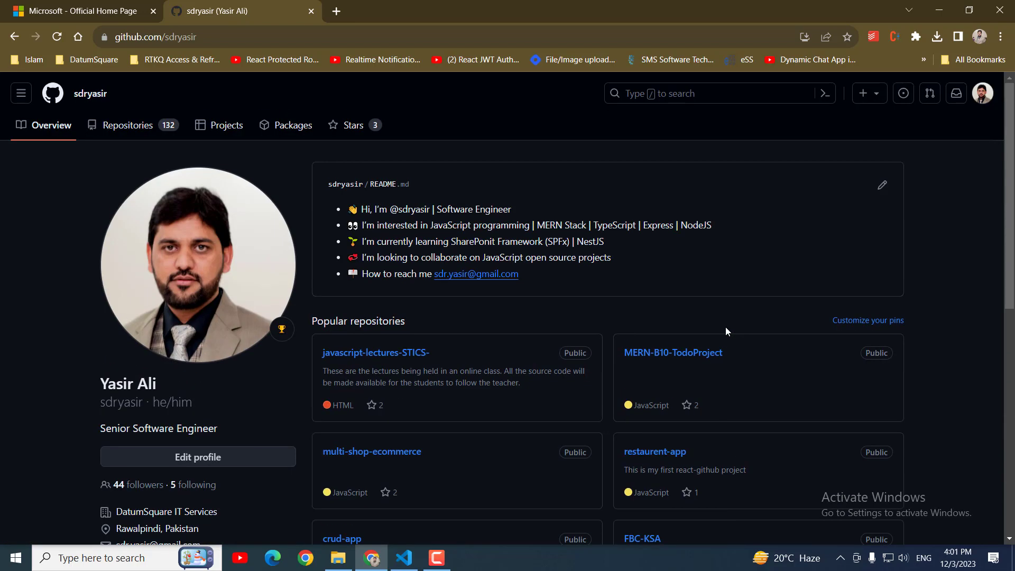
pyautogui.click(127, 126)
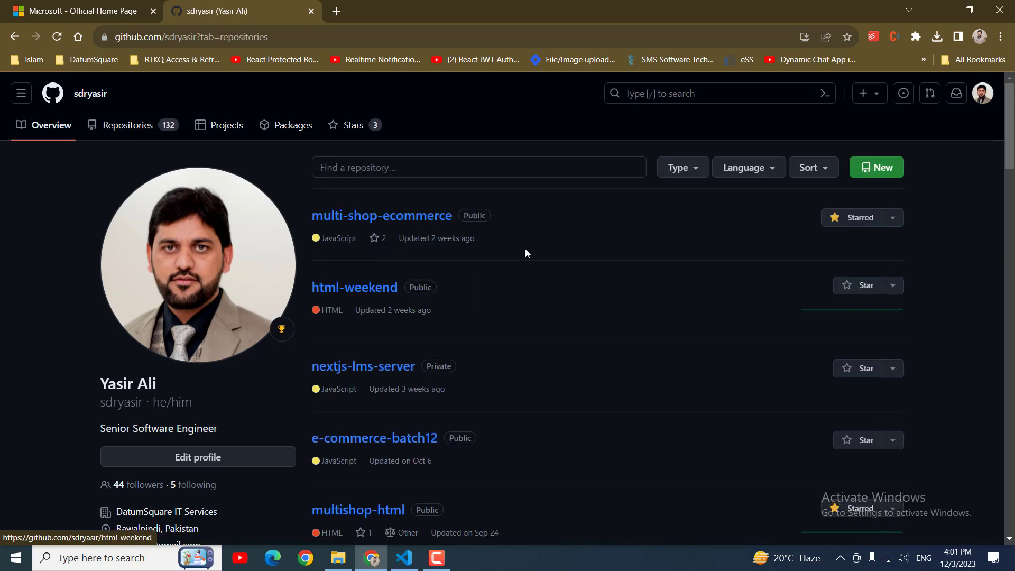
pyautogui.scroll(-9, 551, 357)
pyautogui.scroll(10, 552, 362)
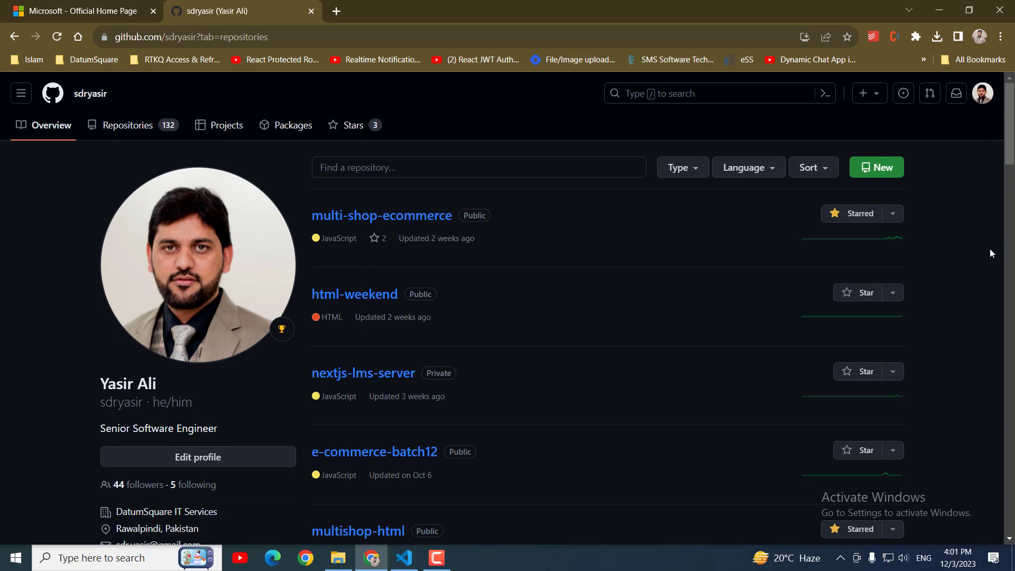
# Start a new GitHub repository and name it microsoft-layout.
pyautogui.click(869, 93)
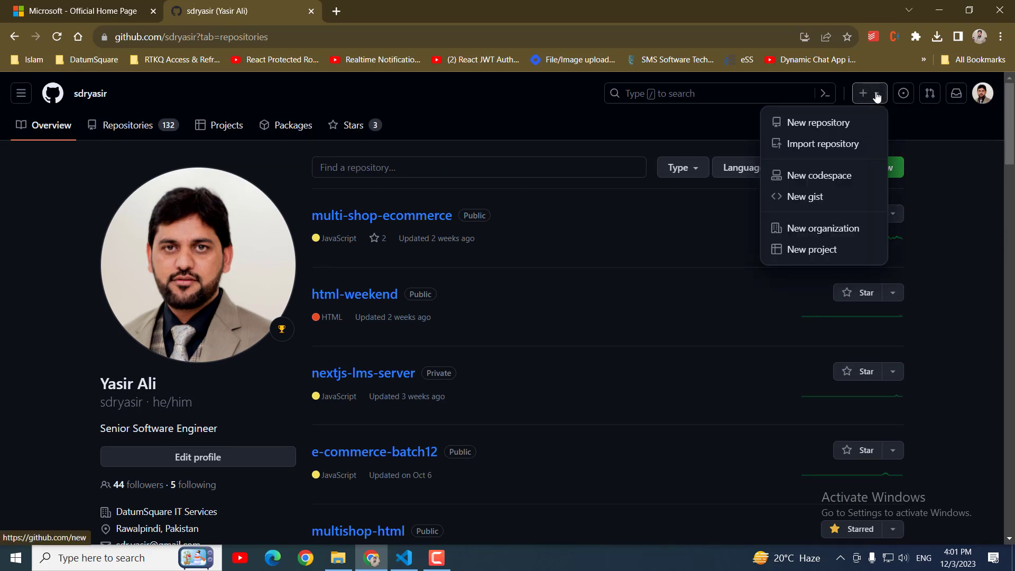
pyautogui.click(798, 124)
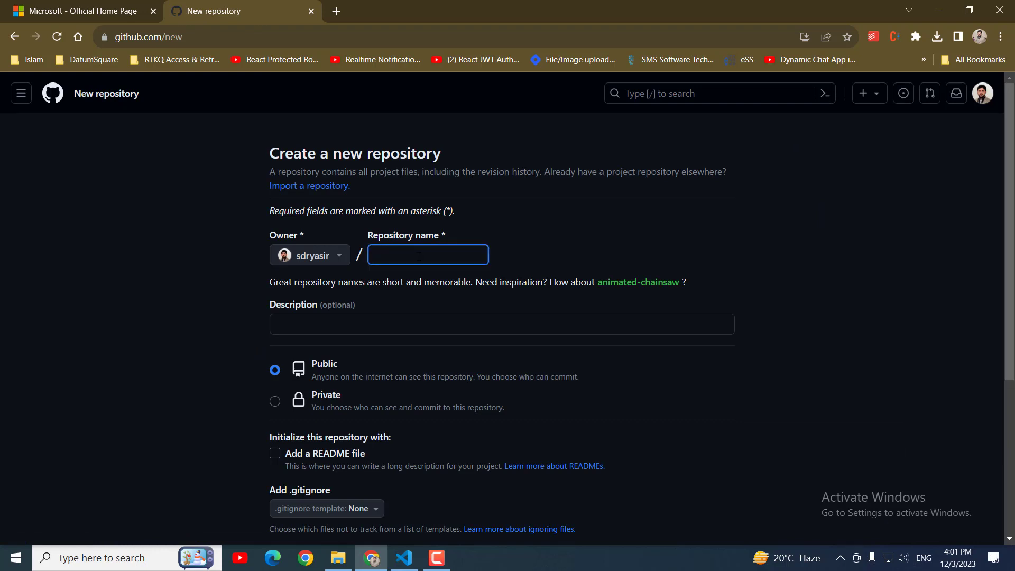
pyautogui.write('micro')
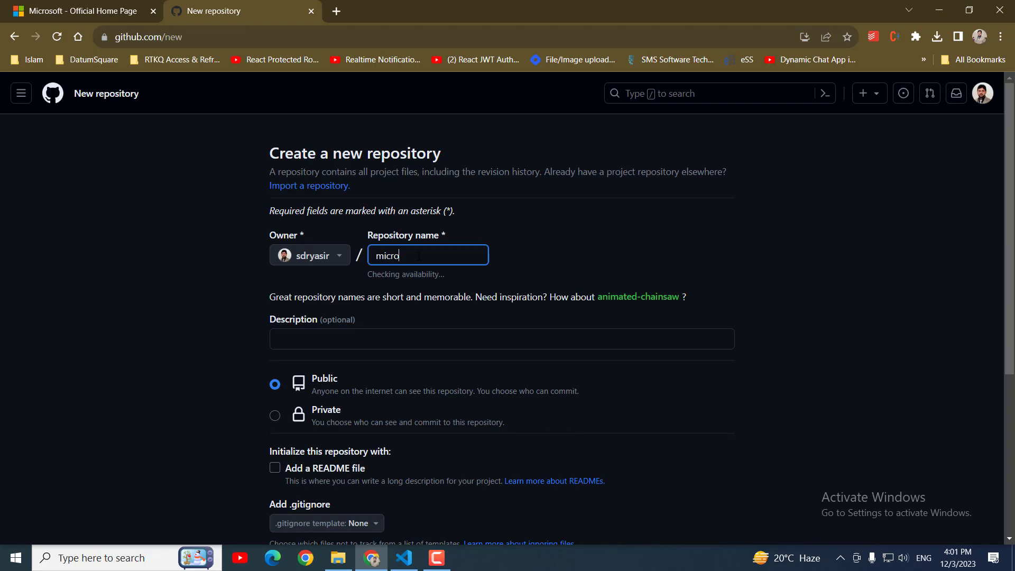
pyautogui.write('soft')
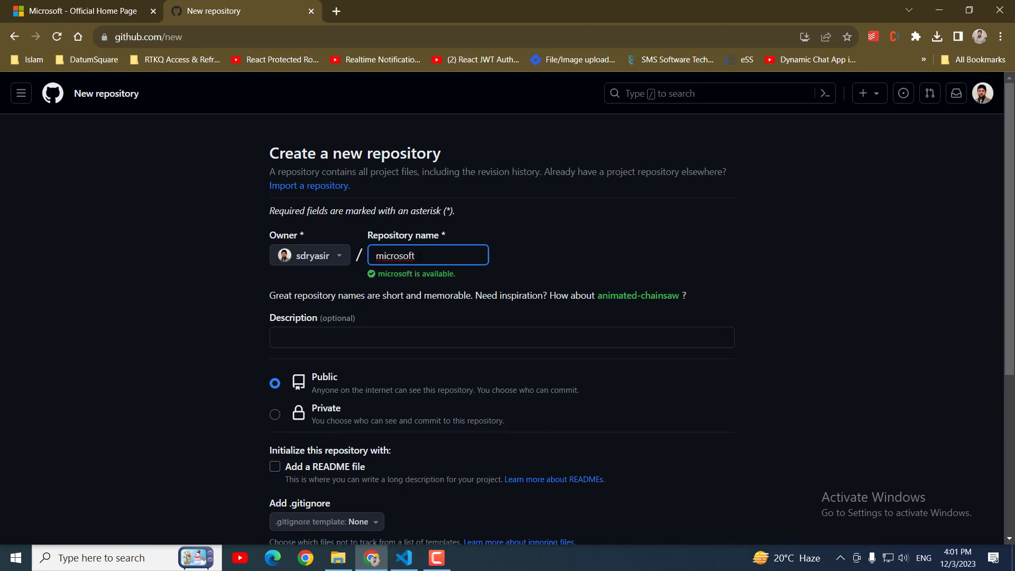
pyautogui.write('-layout')
pyautogui.moveTo(391, 273); pyautogui.dragTo(421, 273)
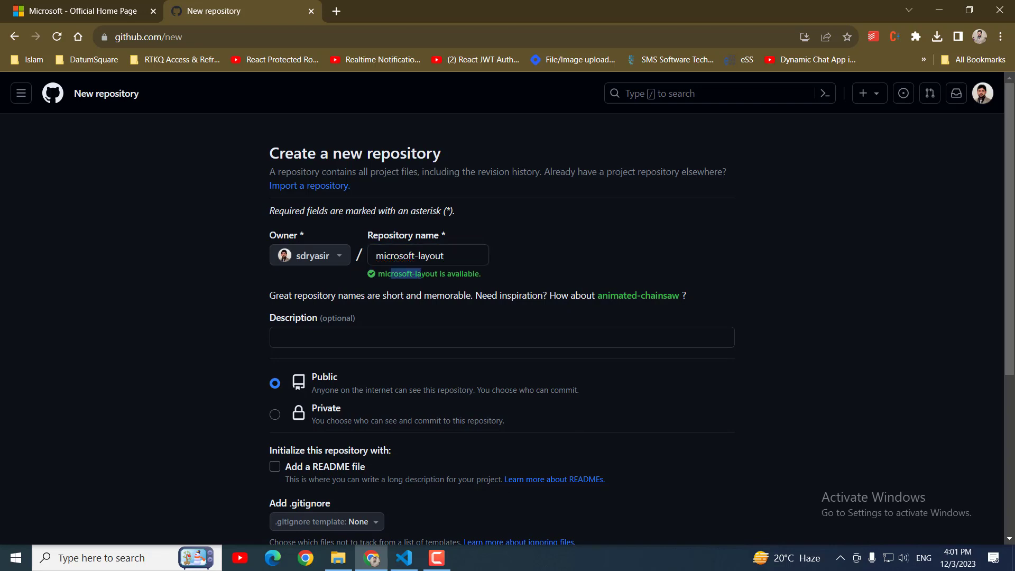
pyautogui.click(399, 275)
# Create the repository as public, leaving the description empty and adding no README, .gitignore or license.
pyautogui.scroll(-1, 297, 365)
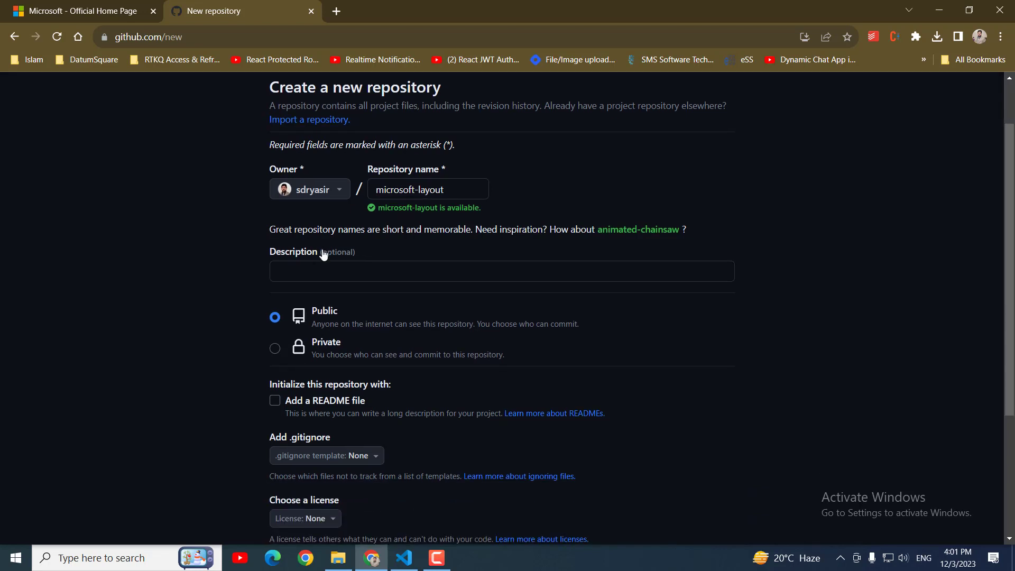
pyautogui.click(304, 263)
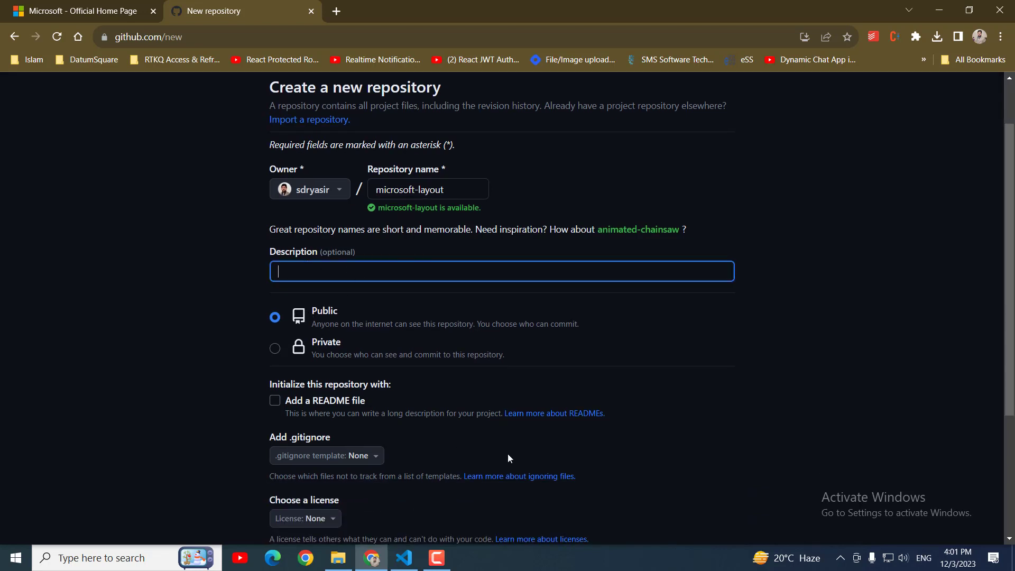
pyautogui.scroll(-1, 508, 458)
pyautogui.scroll(-1, 480, 446)
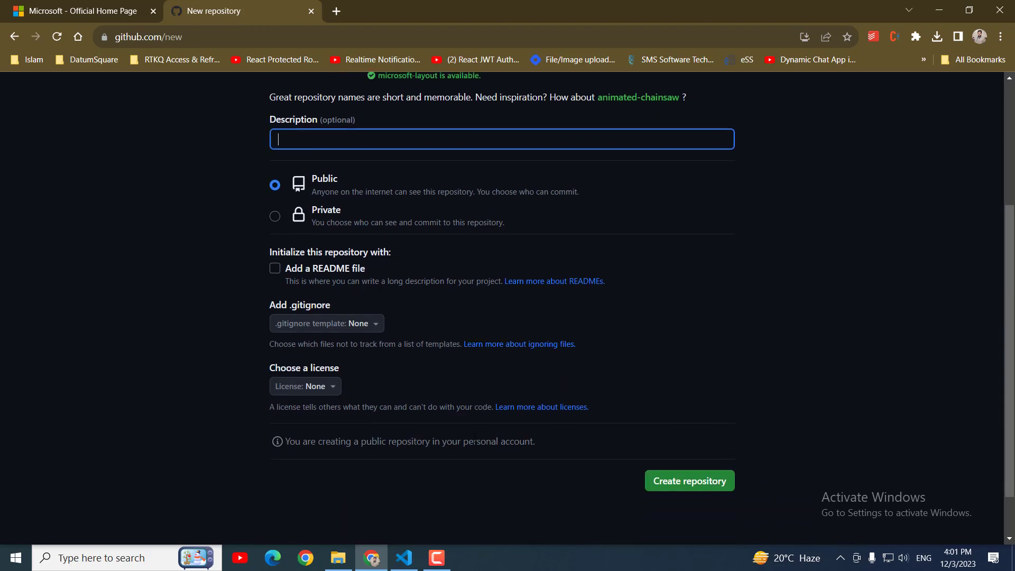
pyautogui.scroll(2, 443, 392)
pyautogui.scroll(-3, 576, 444)
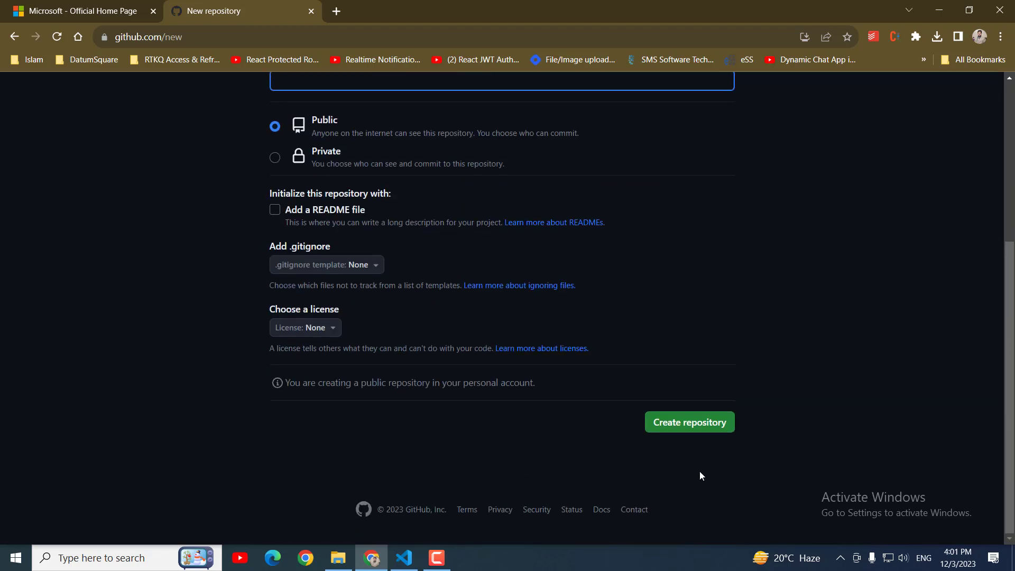
pyautogui.click(691, 421)
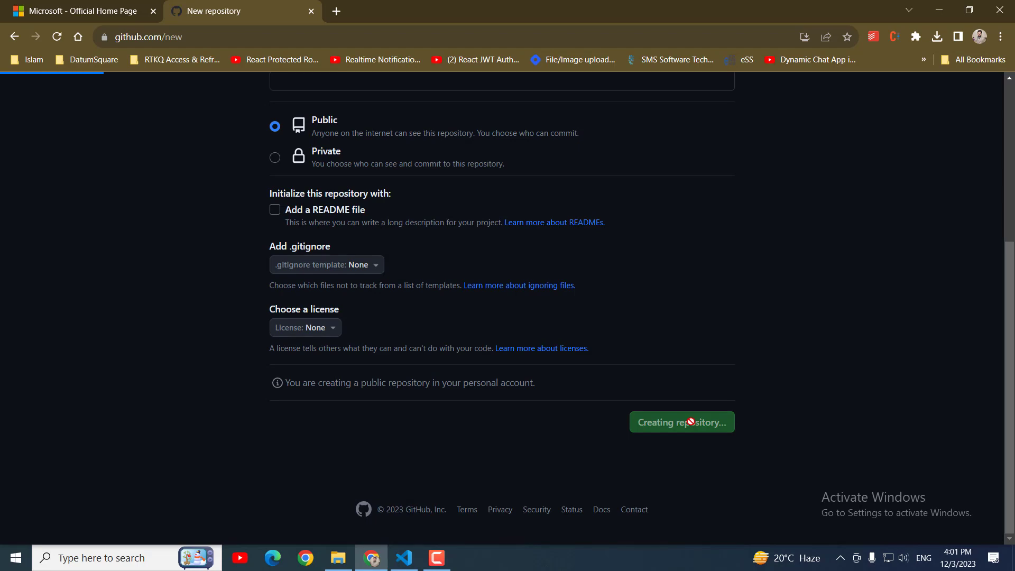
# Examine the command-line setup instructions for the new repository, comparing them with the project open in VS Code.
pyautogui.scroll(-3, 580, 406)
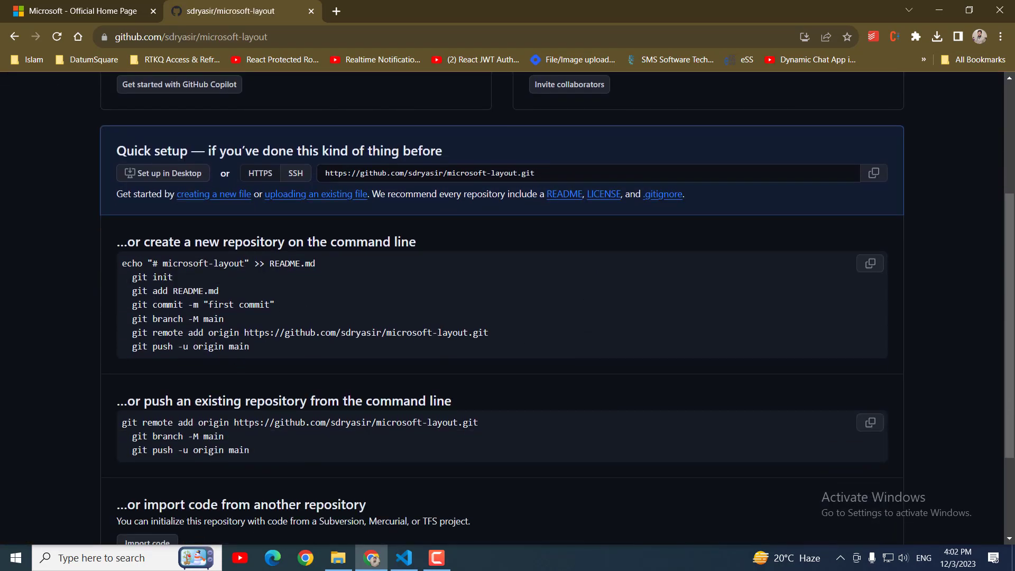
pyautogui.moveTo(127, 277); pyautogui.dragTo(311, 348)
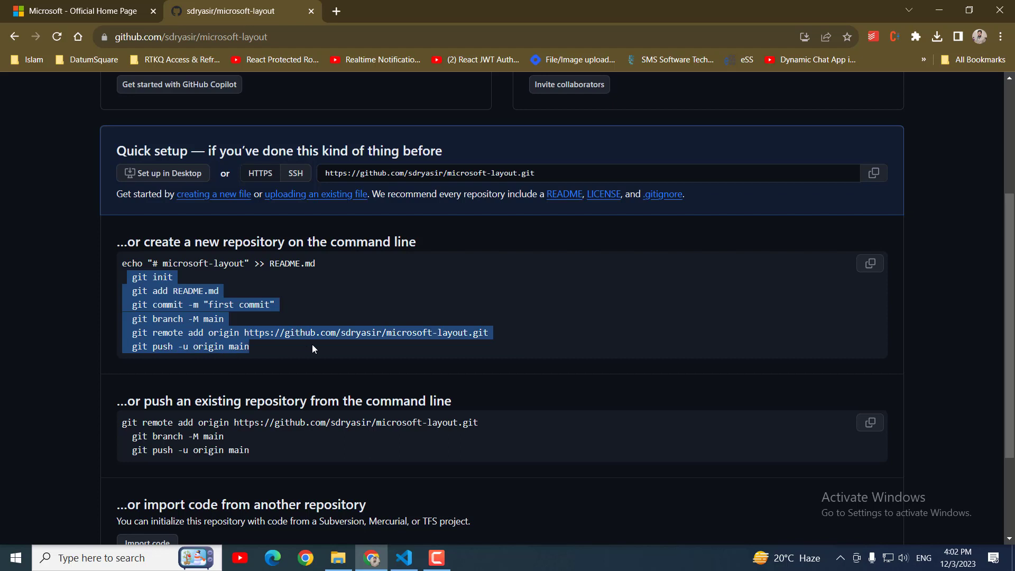
pyautogui.click(236, 306)
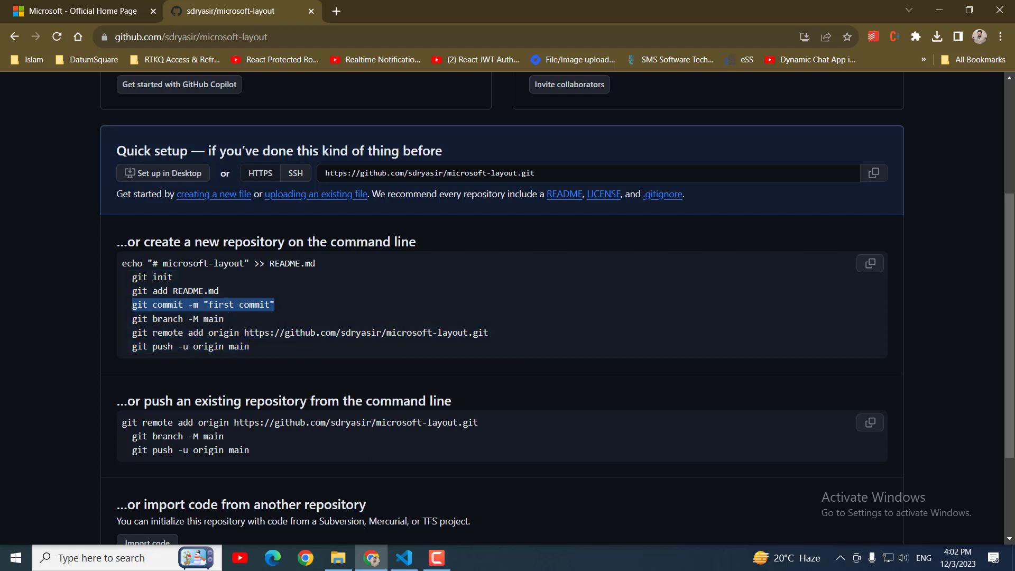
pyautogui.click(151, 288)
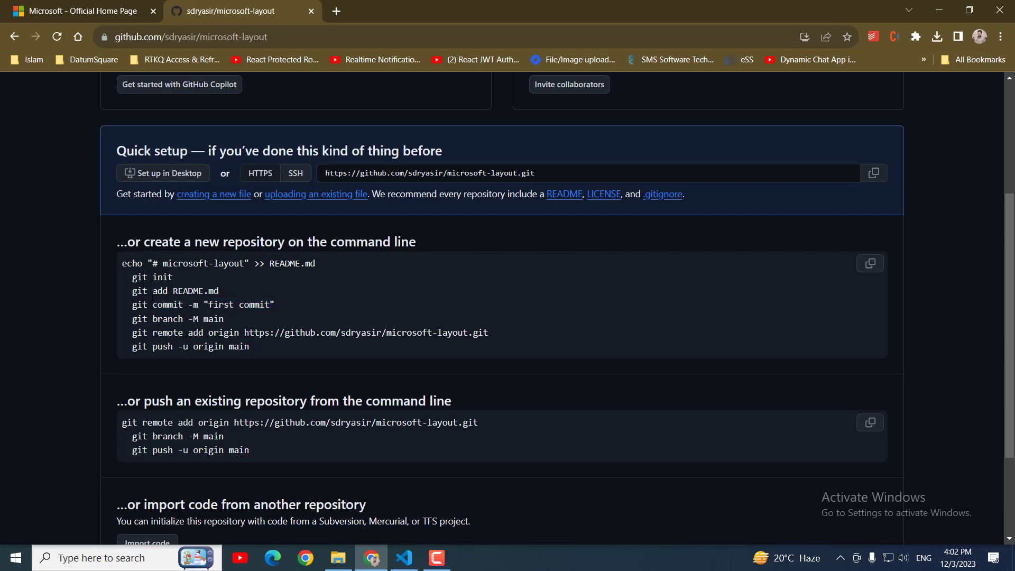
pyautogui.moveTo(142, 291); pyautogui.dragTo(183, 292)
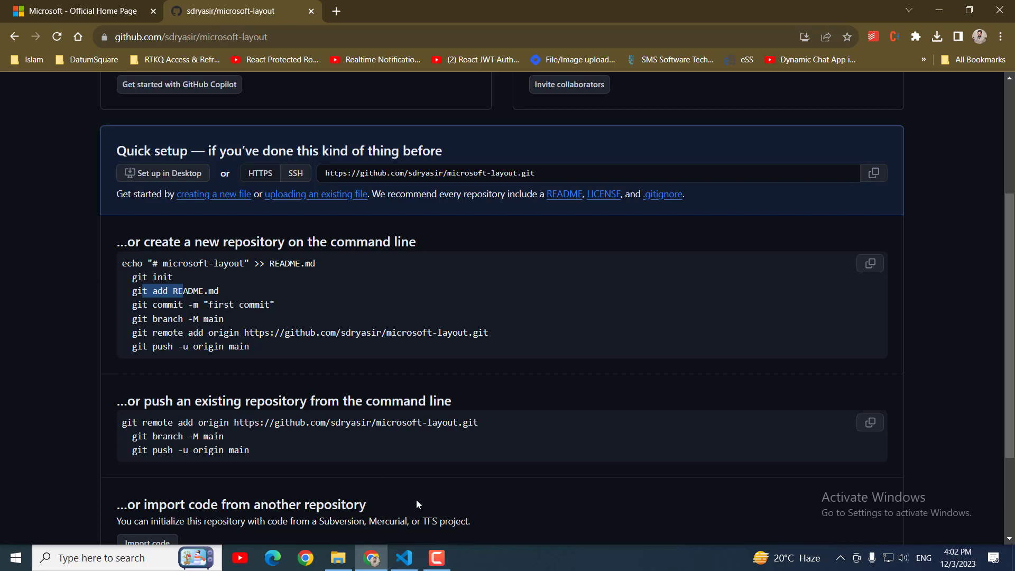
pyautogui.click(404, 557)
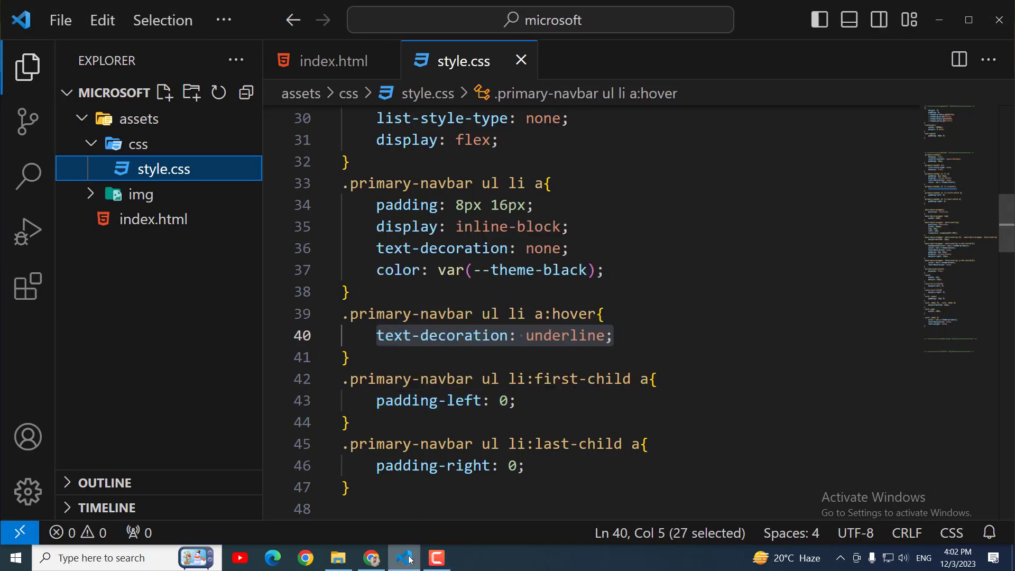
pyautogui.click(371, 558)
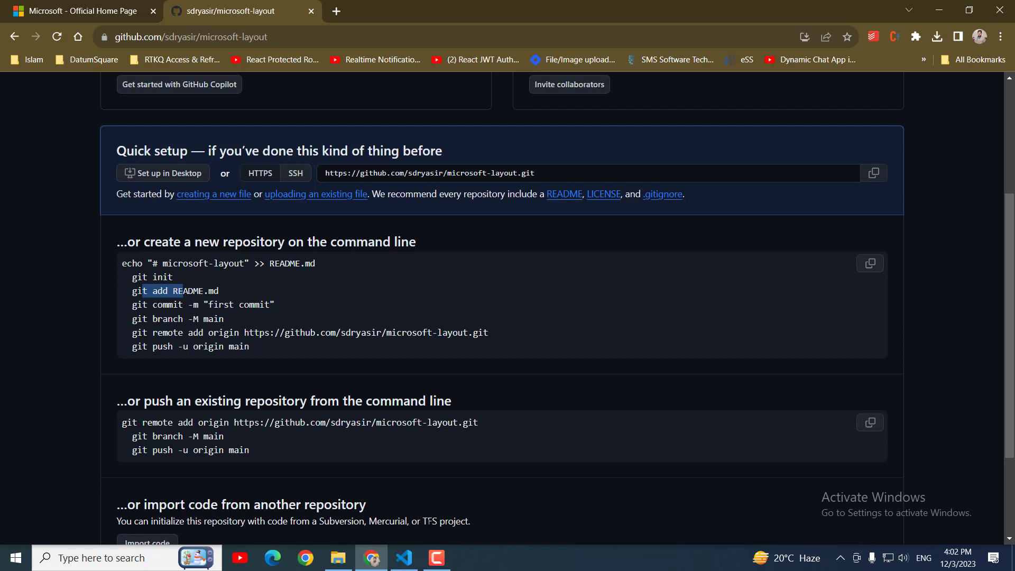
# Switch to VS Code, initialize a Git repository in the microsoft folder and stage all changes.
pyautogui.click(404, 558)
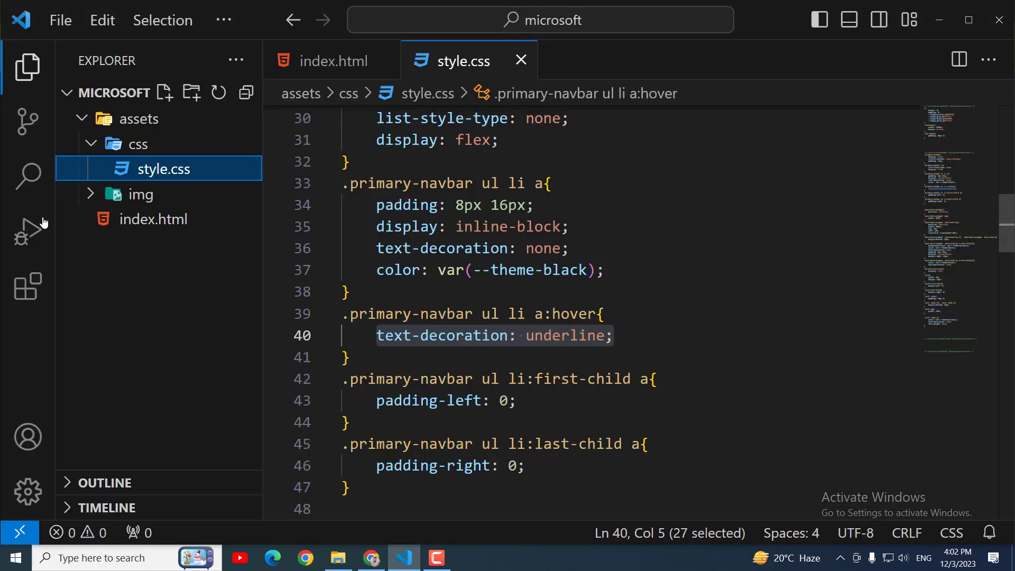
pyautogui.click(28, 120)
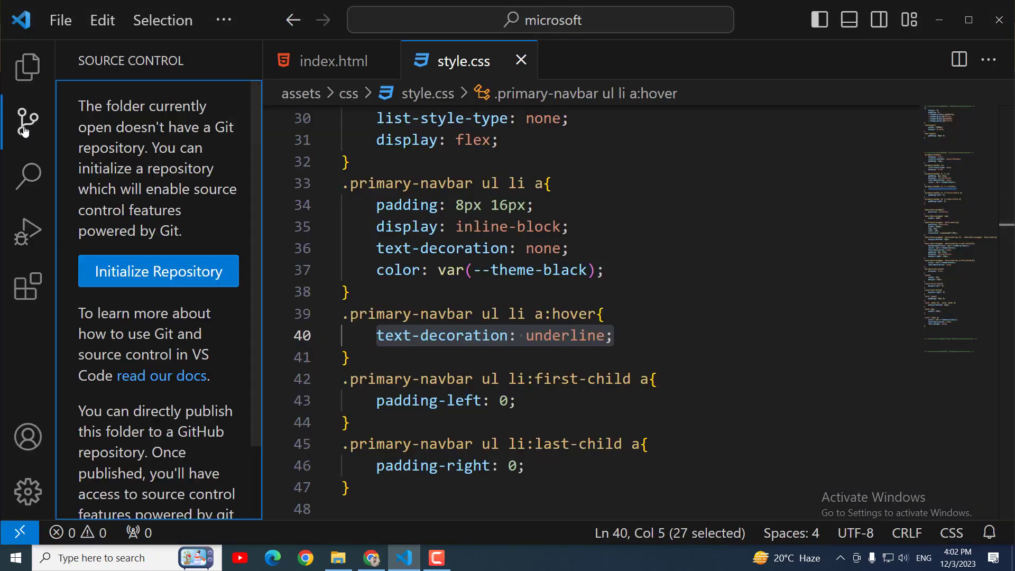
pyautogui.click(137, 275)
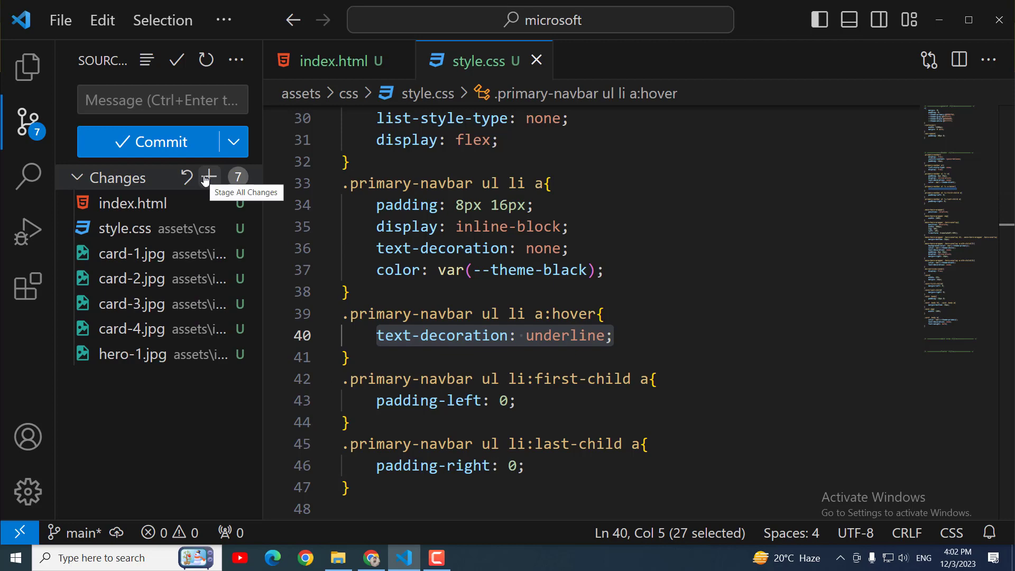
pyautogui.click(207, 178)
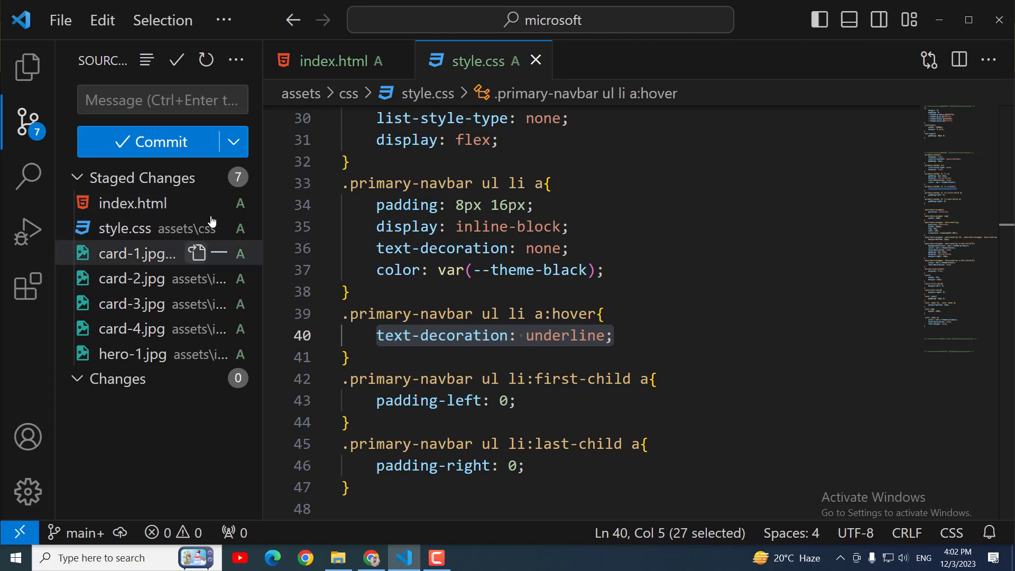
# Commit the staged files with the message "microsoft clone basic layot".
pyautogui.click(202, 146)
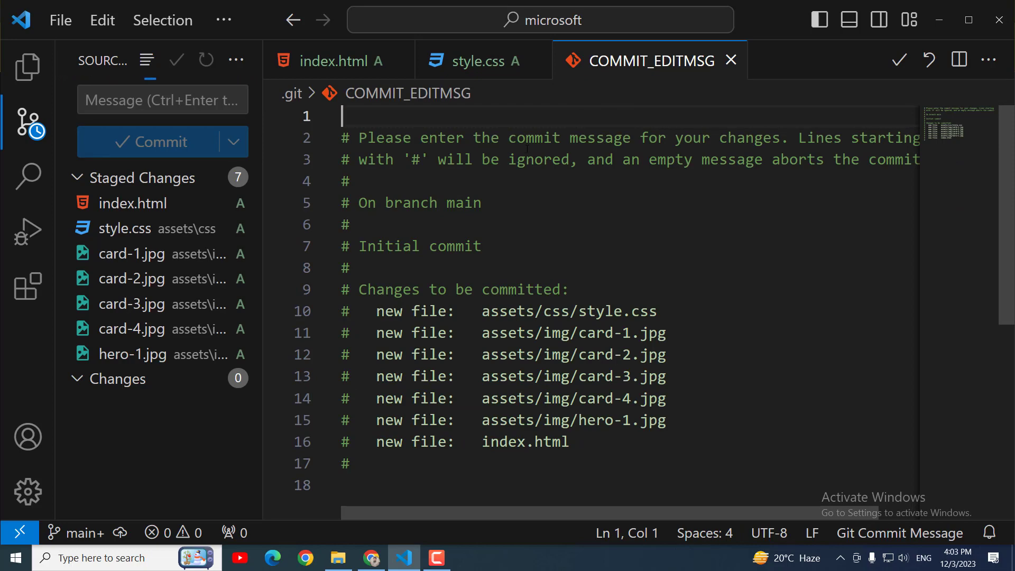
pyautogui.write('microsof')
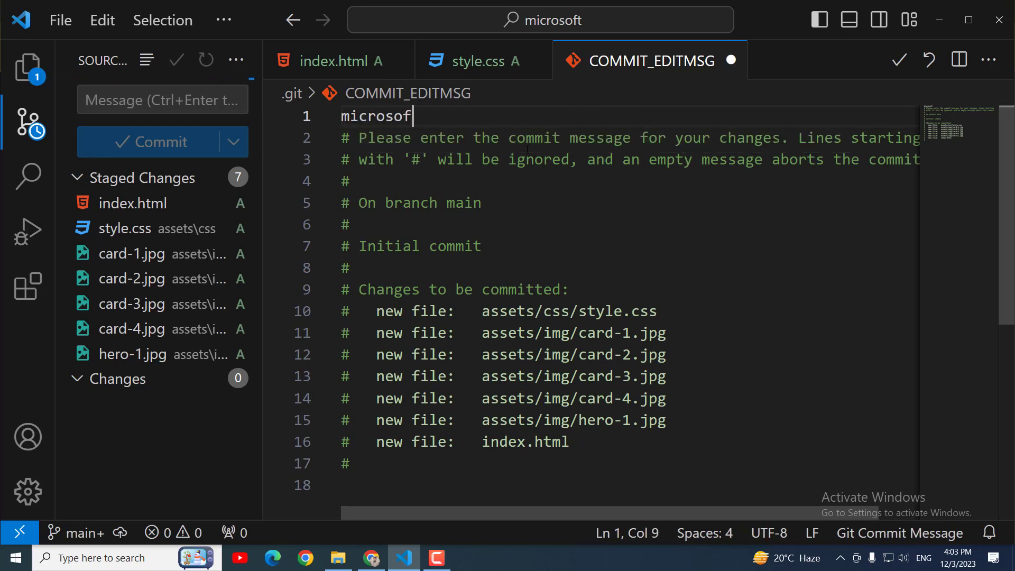
pyautogui.write('t clone')
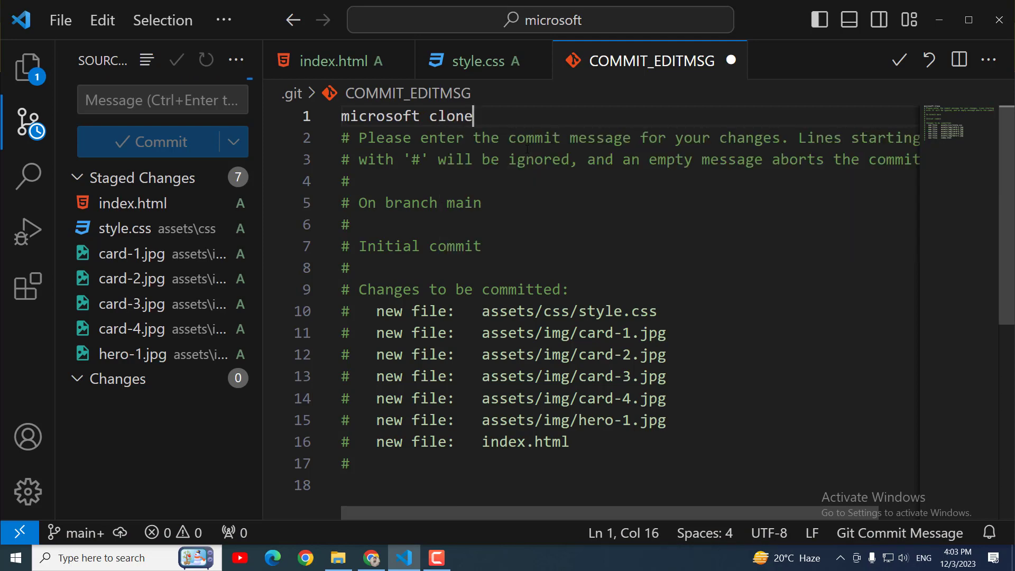
pyautogui.write(' basic layot')
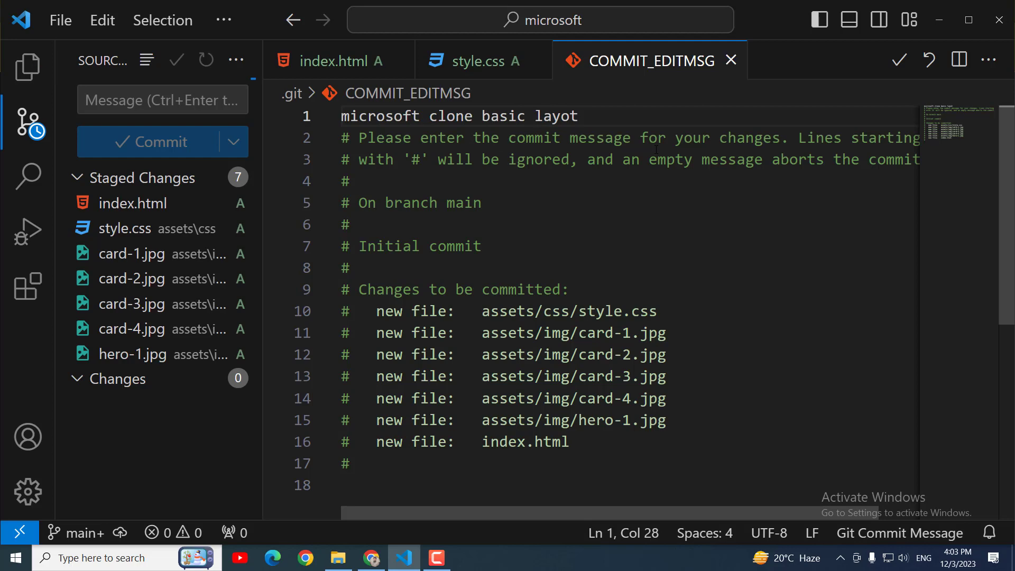
pyautogui.click(730, 62)
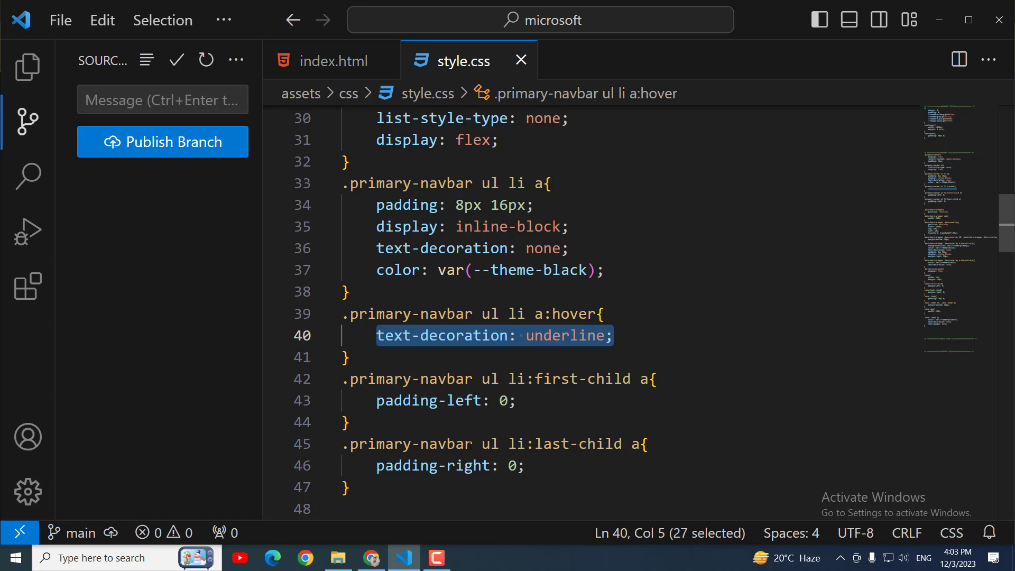
# Switch to Chrome and review the add, commit, remote and push commands on the repository's setup page.
pyautogui.click(372, 557)
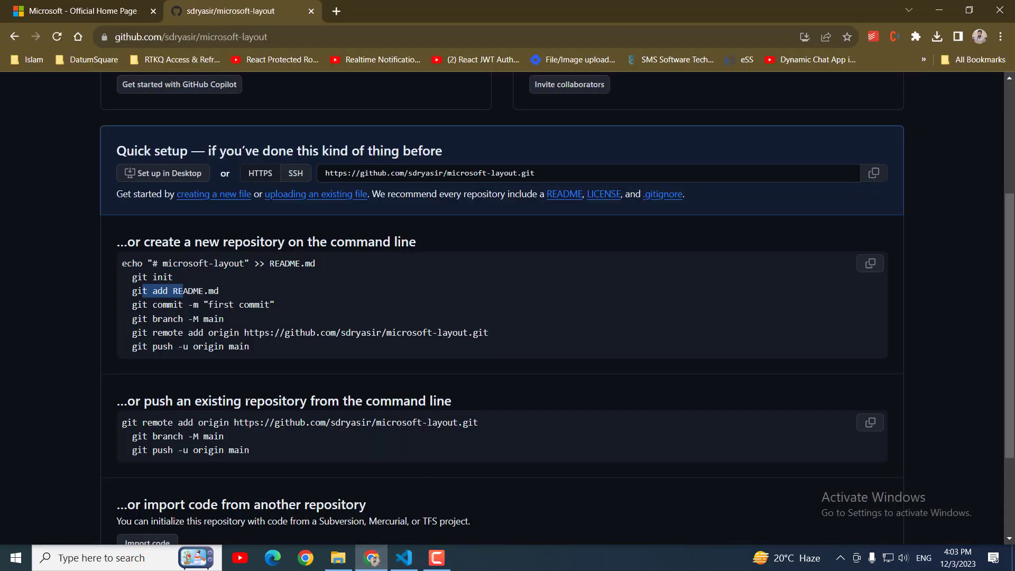
pyautogui.click(173, 303)
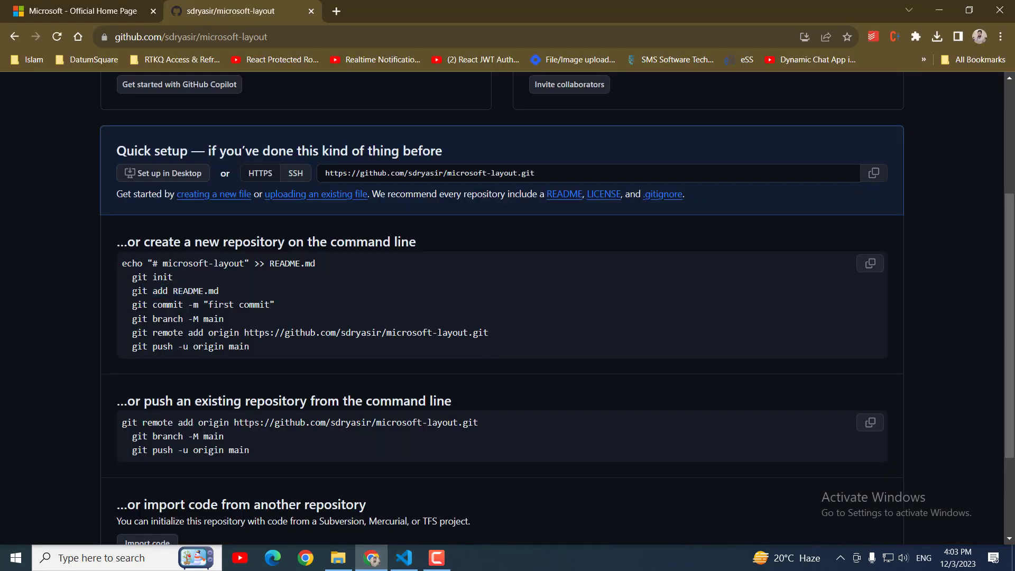
pyautogui.moveTo(132, 291); pyautogui.dragTo(203, 291)
pyautogui.click(140, 305)
pyautogui.moveTo(137, 305); pyautogui.dragTo(218, 305)
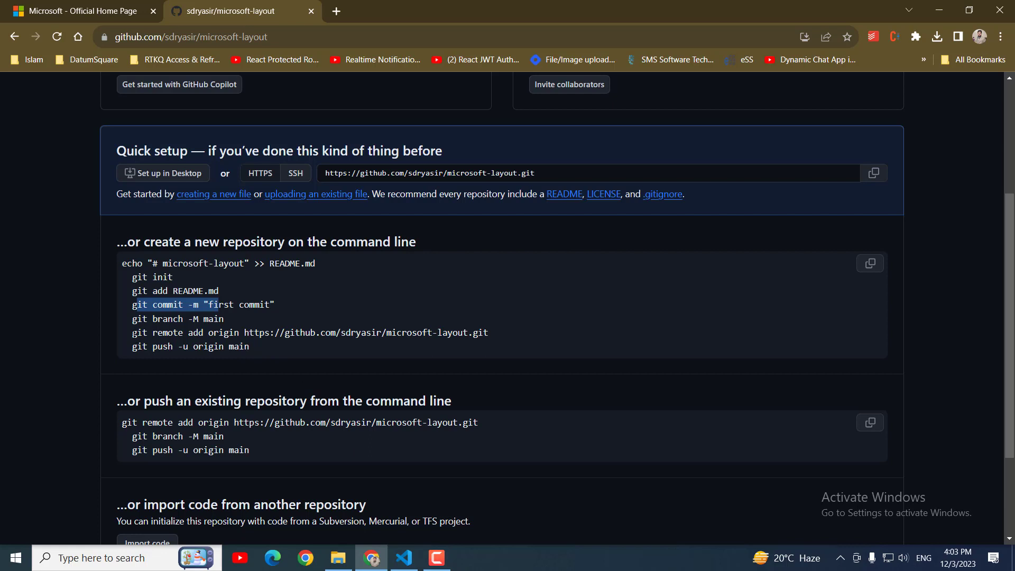
pyautogui.moveTo(133, 332); pyautogui.dragTo(256, 351)
pyautogui.click(179, 332)
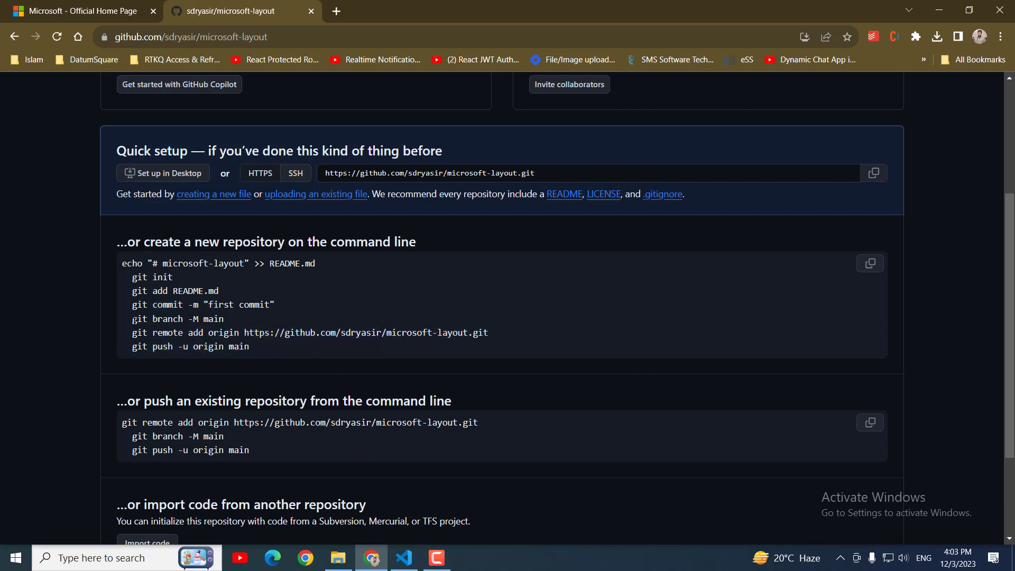
# Switch to VS Code, start publishing the main branch and allow the GitHub extension to sign in using GitHub.
pyautogui.moveTo(132, 319); pyautogui.dragTo(259, 351)
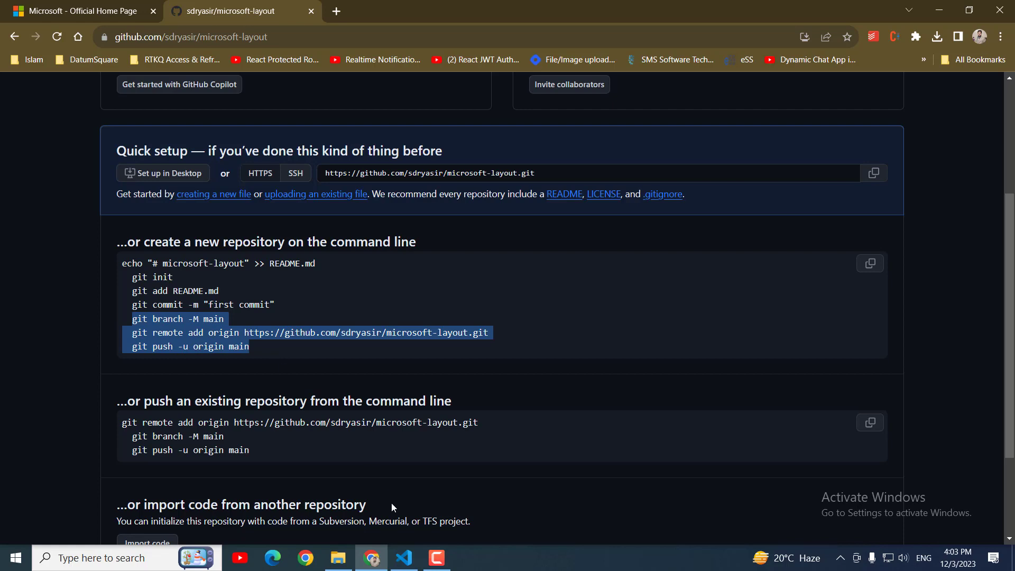
pyautogui.click(405, 558)
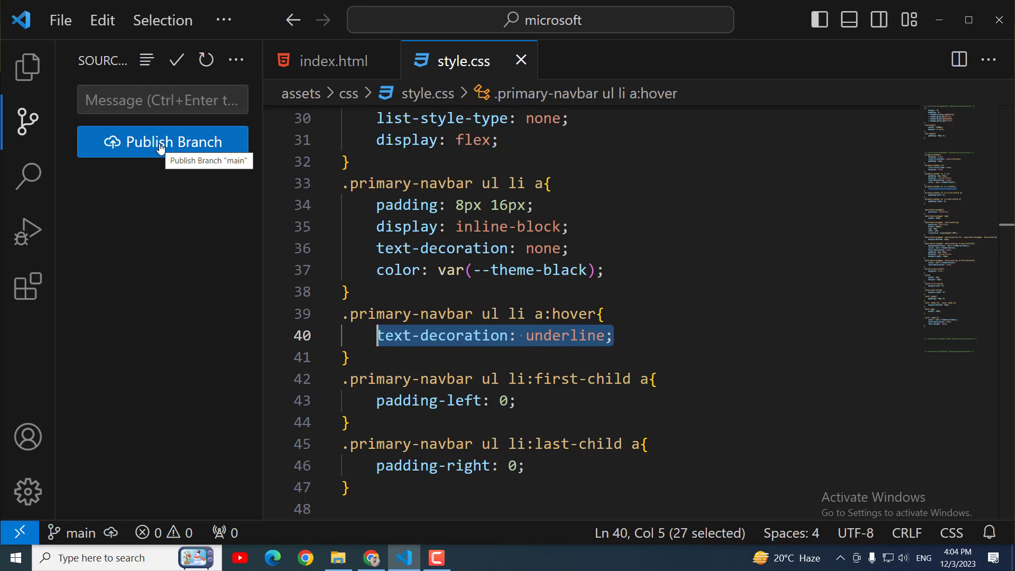
pyautogui.hotkey('ctrl', 'p')
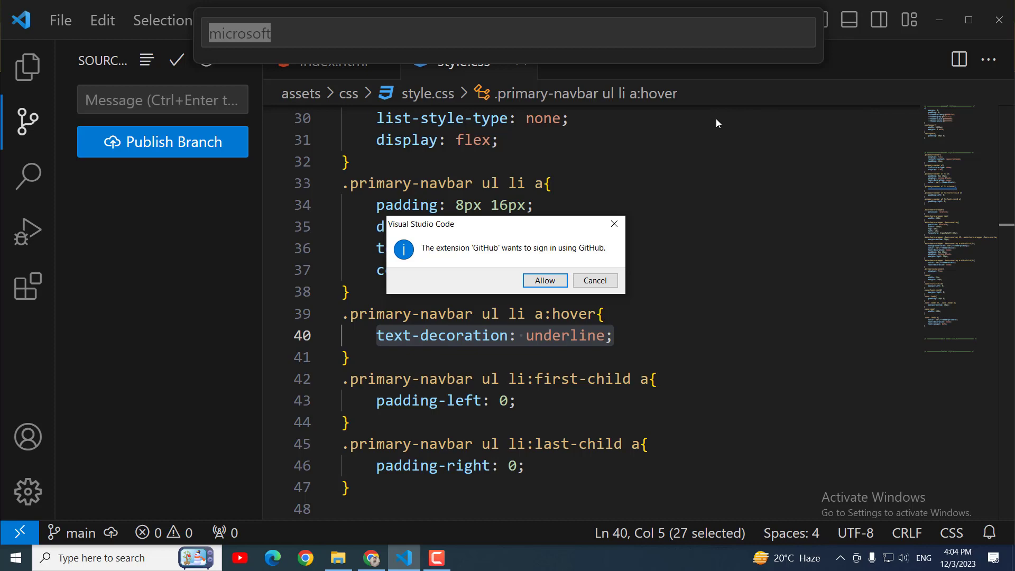
pyautogui.click(544, 281)
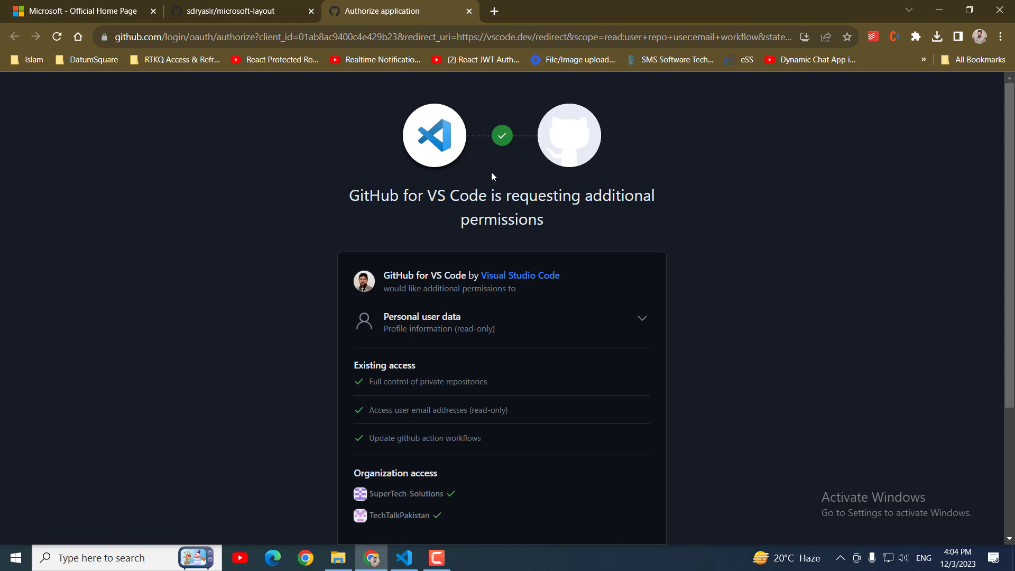
# Authorize Visual Studio Code on GitHub's permissions page and confirm access with the account password.
pyautogui.scroll(-3, 491, 172)
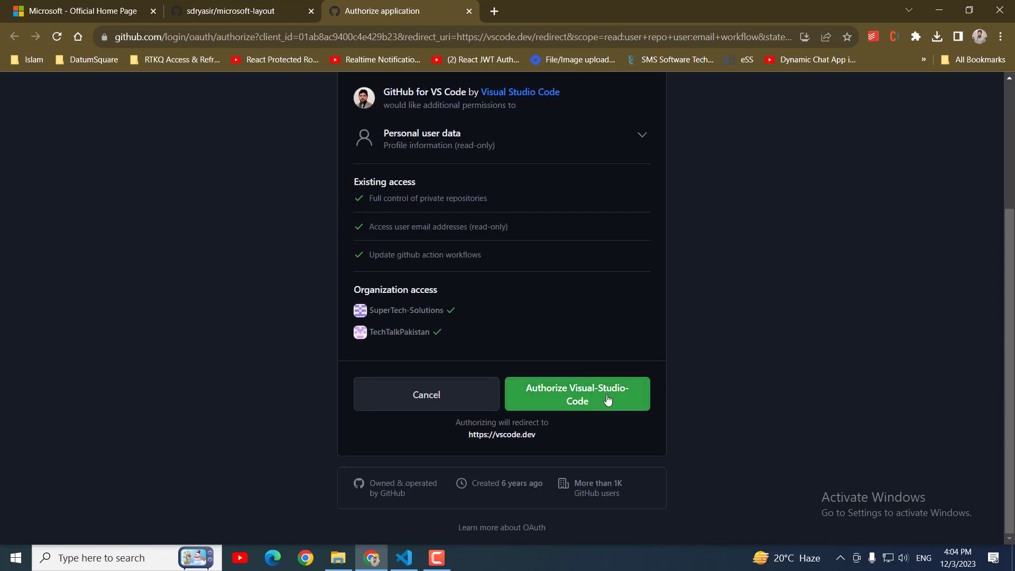
pyautogui.click(588, 398)
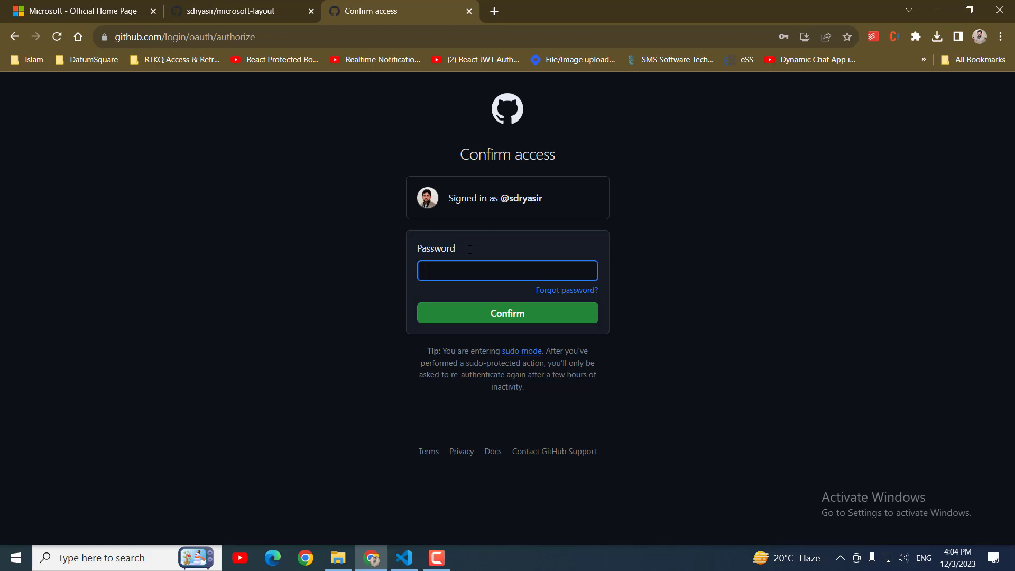
pyautogui.write('•••••••••••••••••')
pyautogui.click(511, 312)
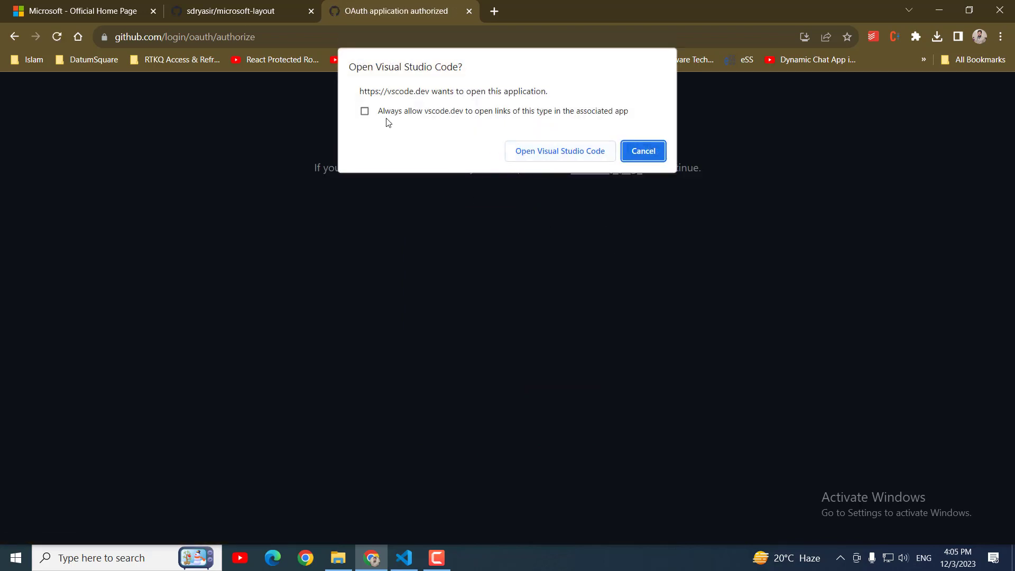
# Always allow vscode.dev links to open VS Code, return there and publish the project to the public GitHub repository microsoft.
pyautogui.click(545, 116)
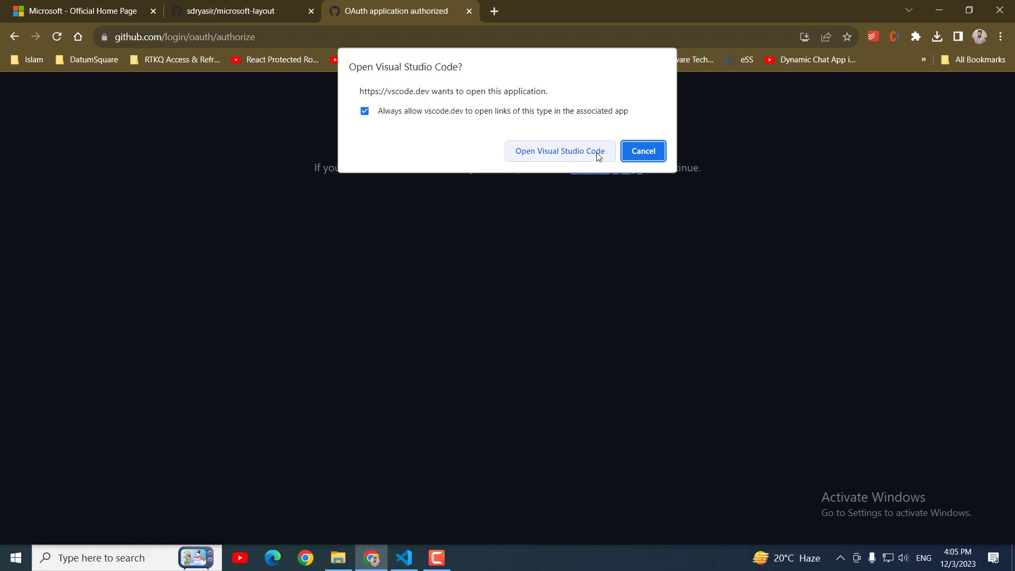
pyautogui.click(594, 154)
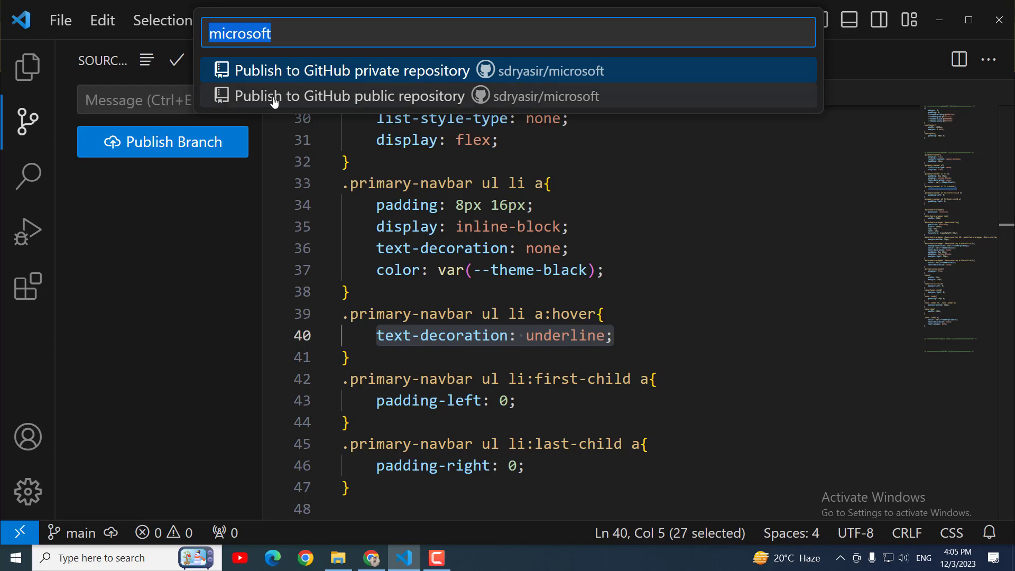
pyautogui.click(425, 105)
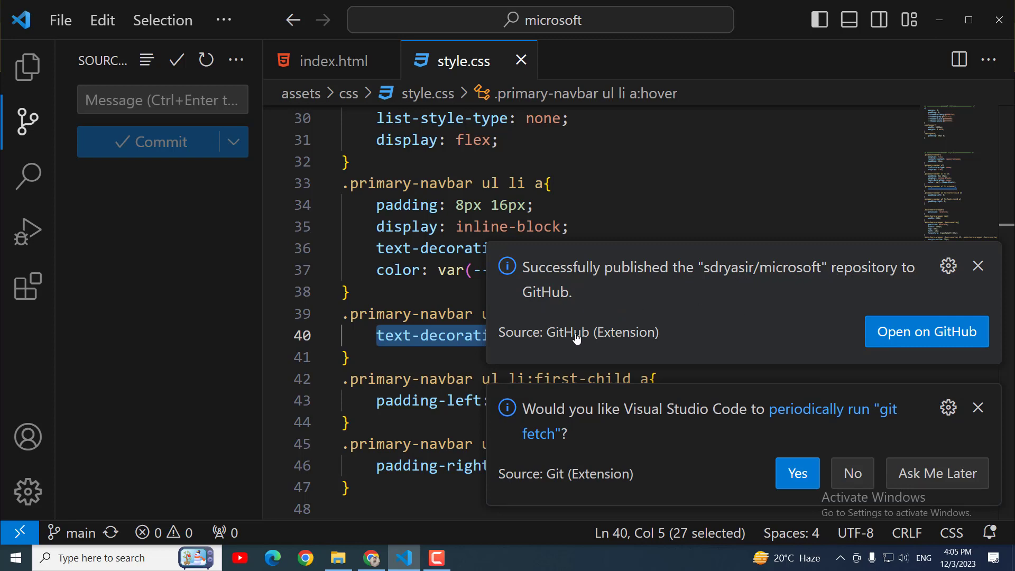
# Switch to Chrome, reload the microsoft-layout repository page to check for the pushed files, and go to the account's profile.
pyautogui.click(371, 558)
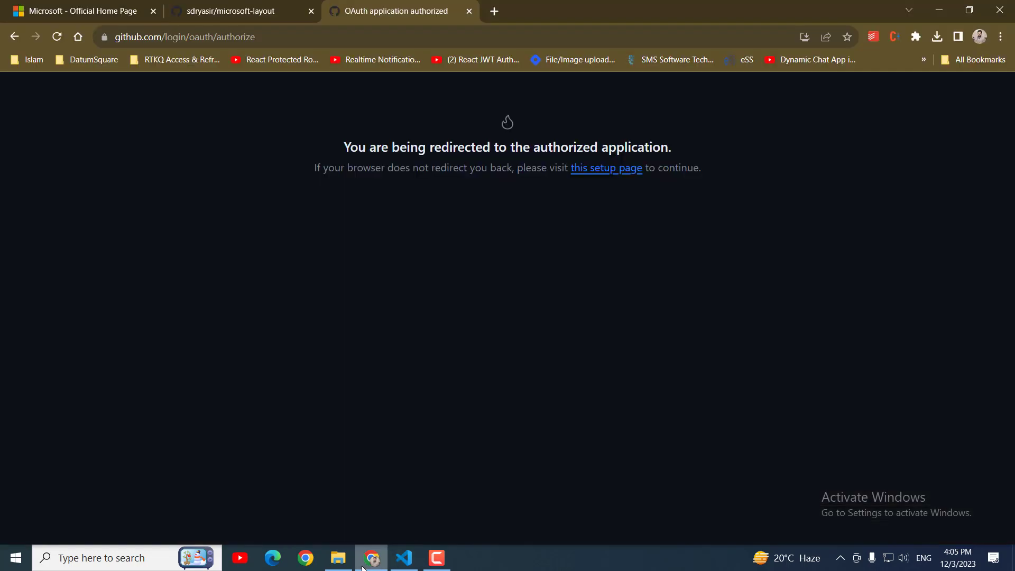
pyautogui.click(210, 8)
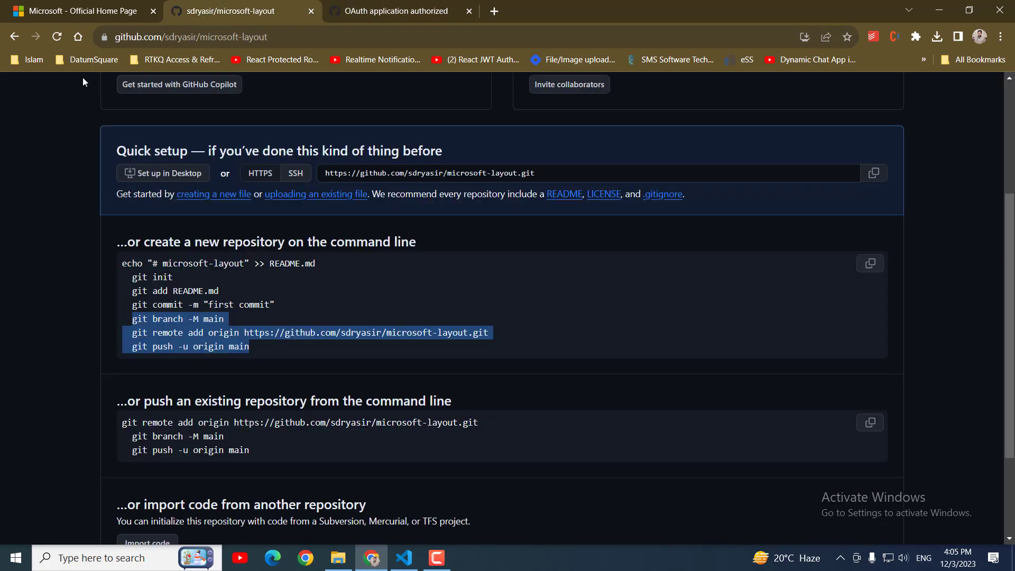
pyautogui.click(58, 36)
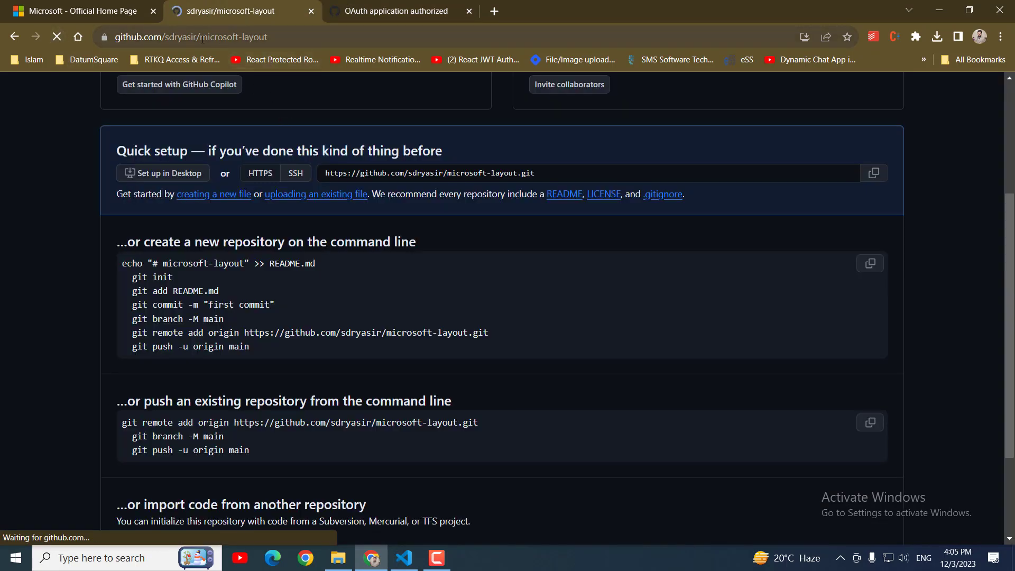
pyautogui.moveTo(199, 36); pyautogui.dragTo(303, 45)
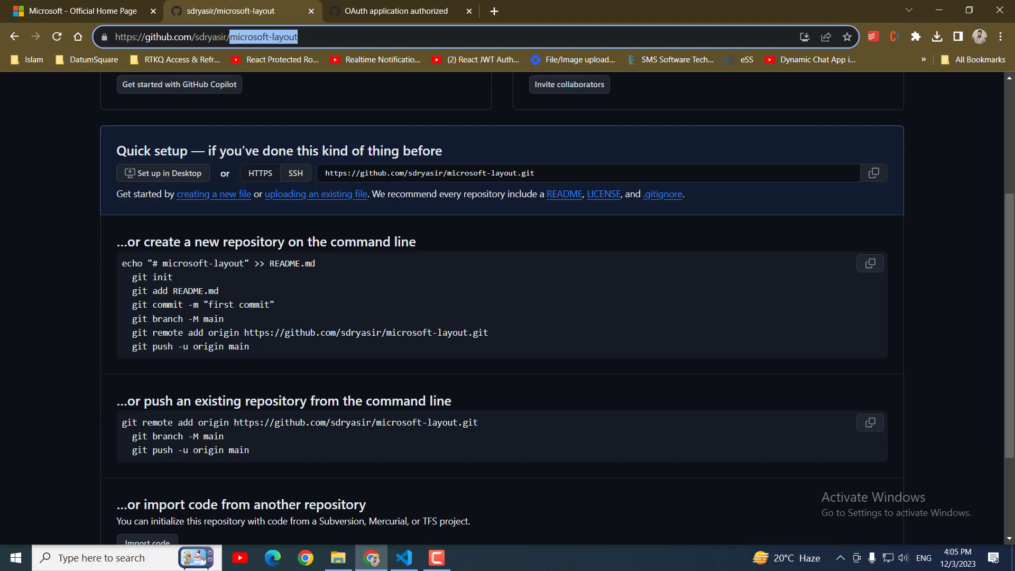
pyautogui.scroll(4, 333, 186)
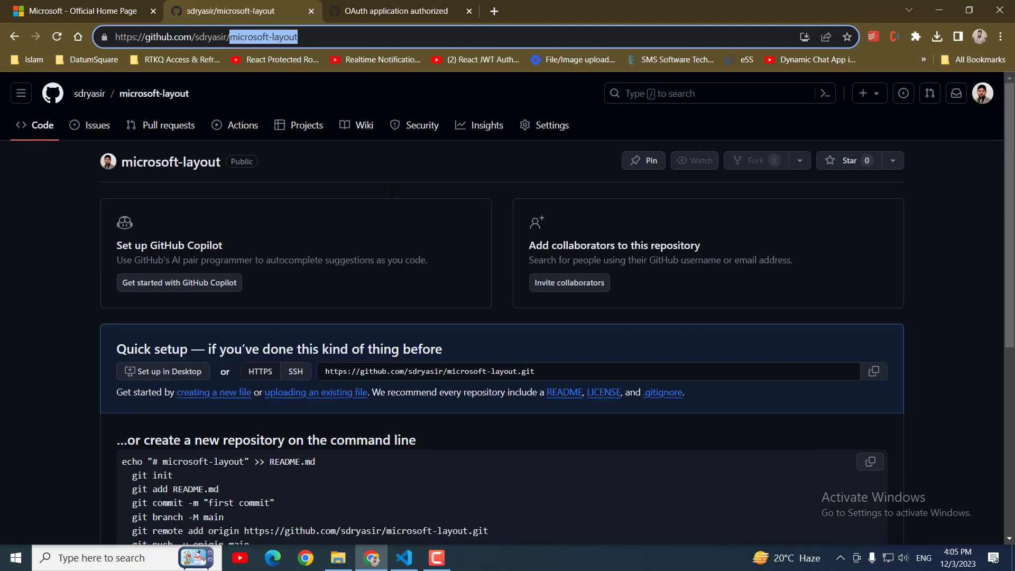
pyautogui.click(89, 93)
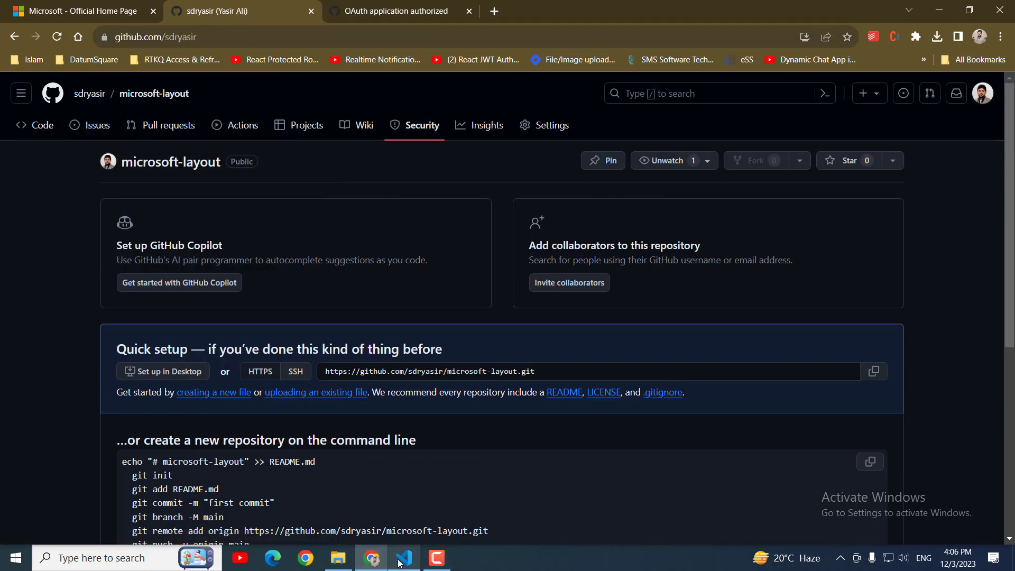
# Switch to VS Code and show the microsoft project's files in a wider file explorer.
pyautogui.click(404, 558)
pyautogui.click(28, 67)
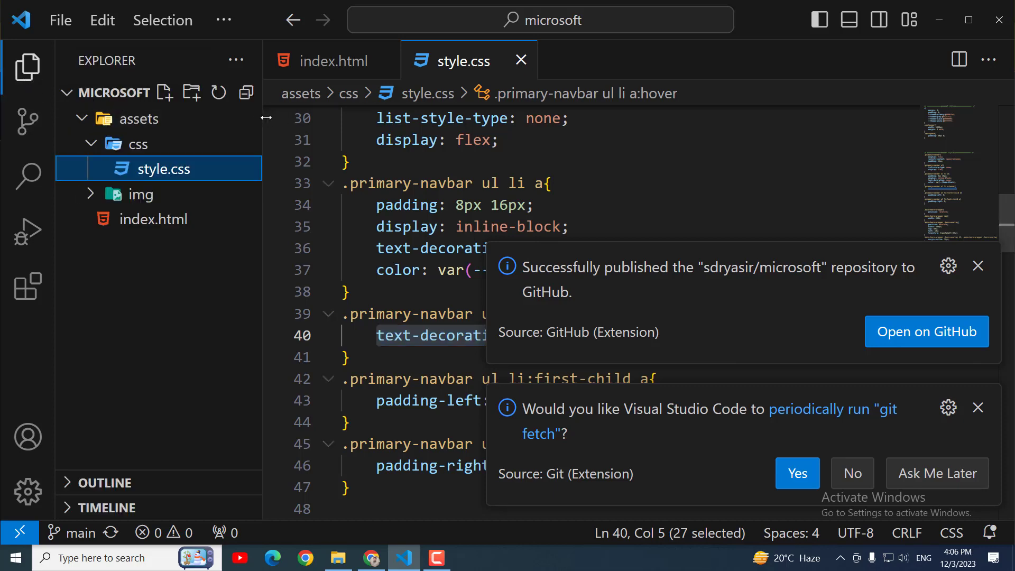
pyautogui.moveTo(264, 115); pyautogui.dragTo(338, 116)
# Switch to Chrome, list the account's repositories and open the published microsoft repository.
pyautogui.click(371, 558)
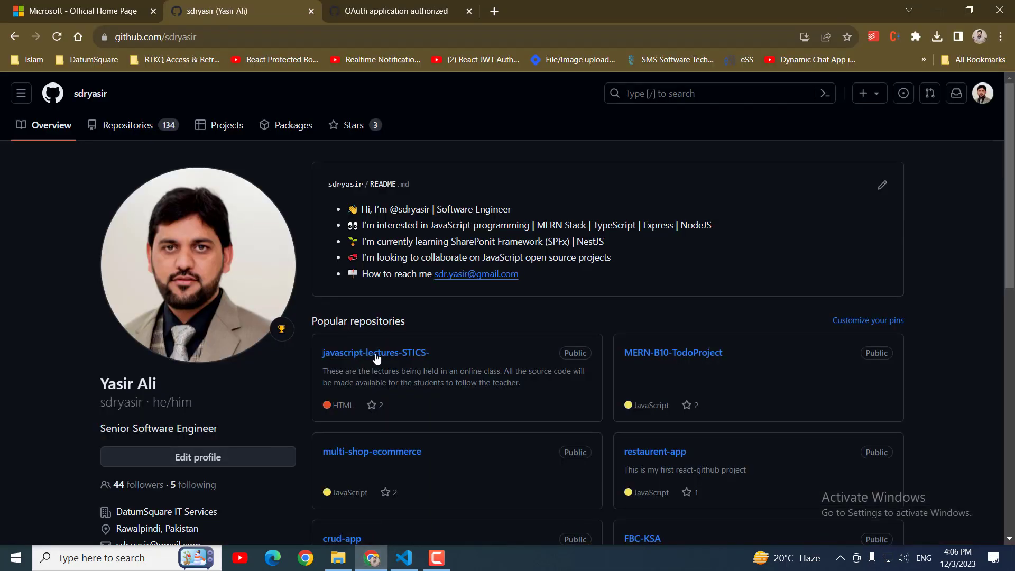
pyautogui.click(155, 127)
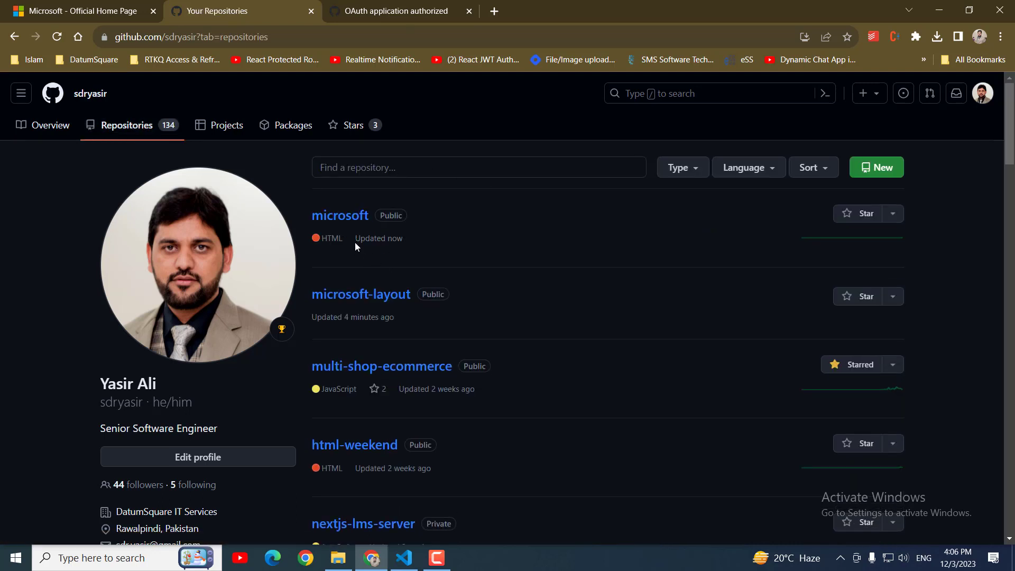
pyautogui.moveTo(355, 243); pyautogui.dragTo(392, 241)
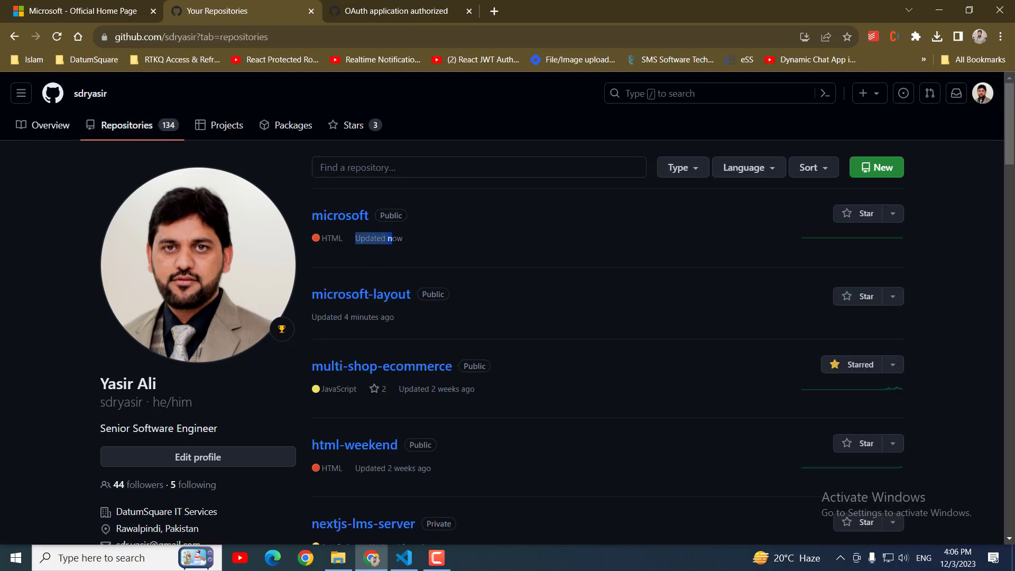
pyautogui.click(335, 217)
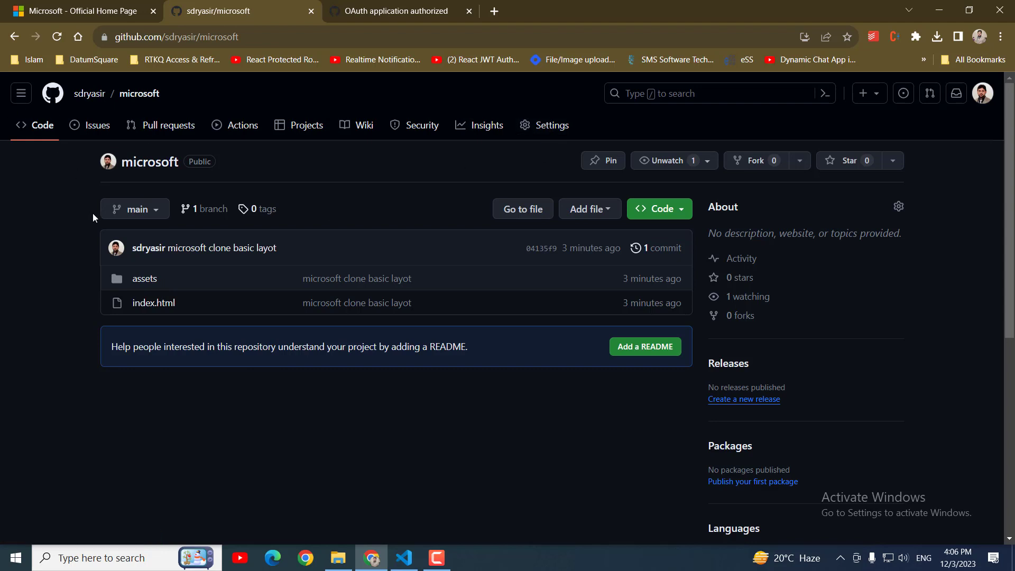
# Enable GitHub Pages in the microsoft repository's settings, deploying from the main branch's / (root) folder, and save.
pyautogui.click(550, 127)
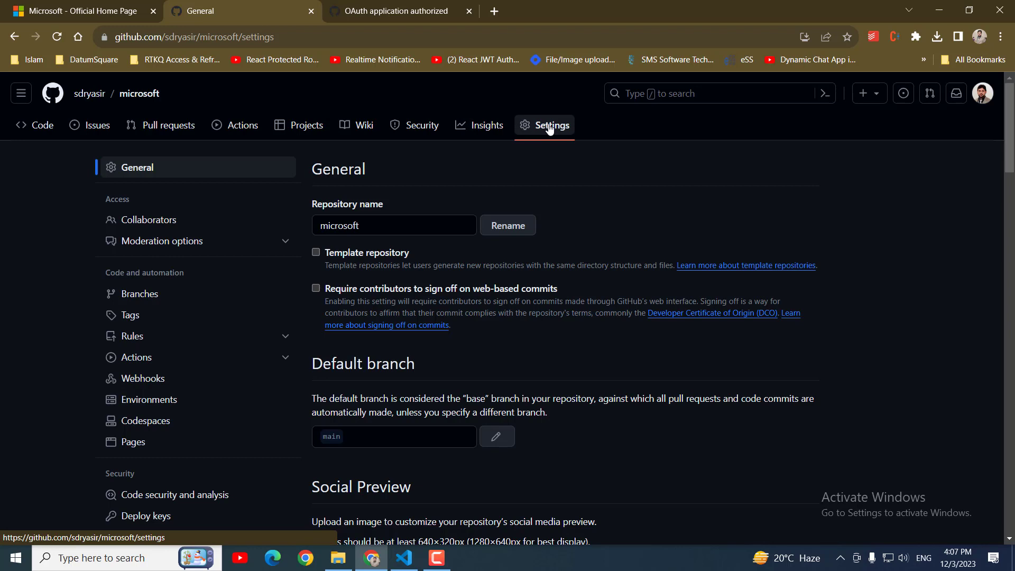
pyautogui.click(133, 442)
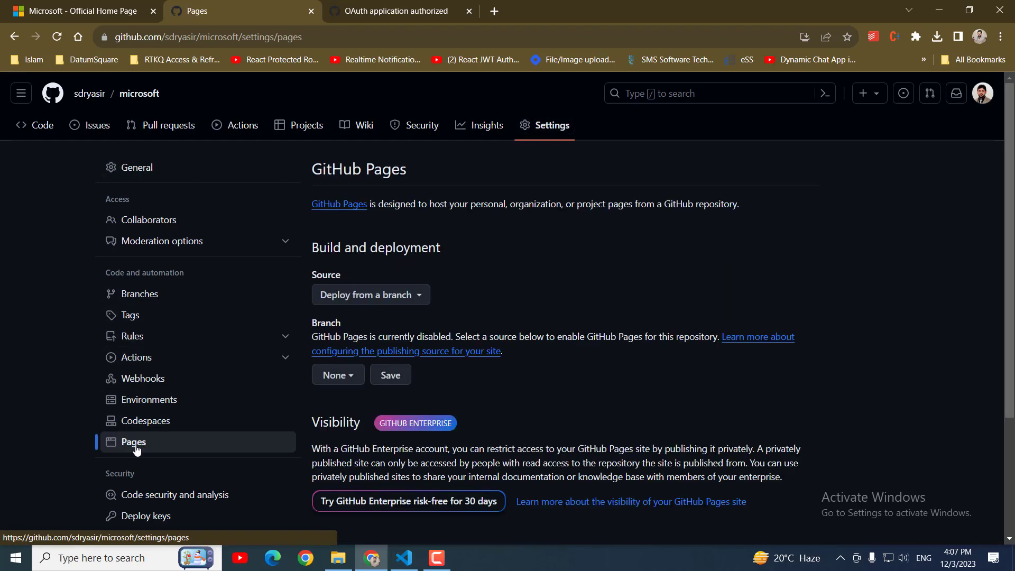
pyautogui.scroll(-1, 478, 258)
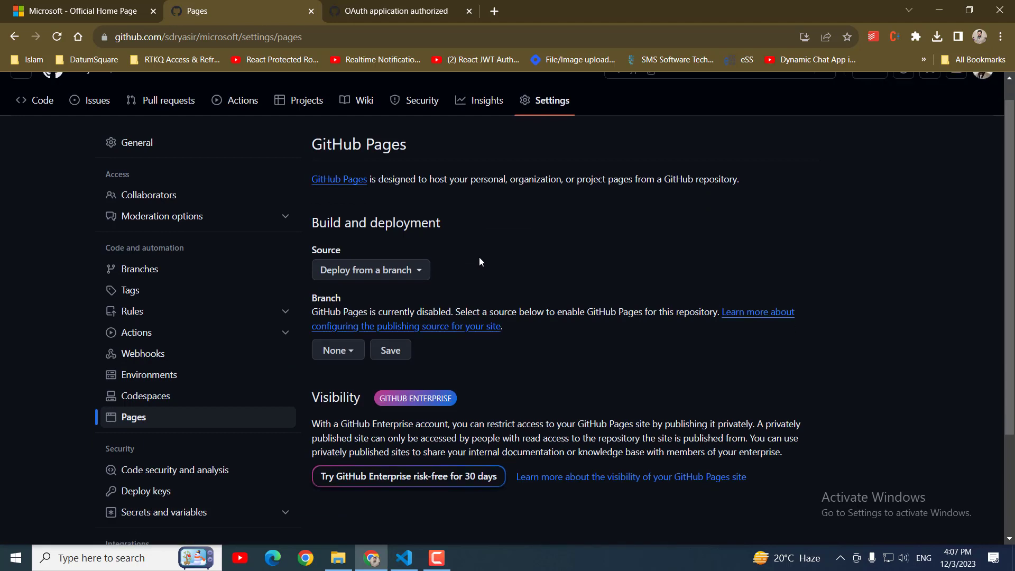
pyautogui.click(346, 313)
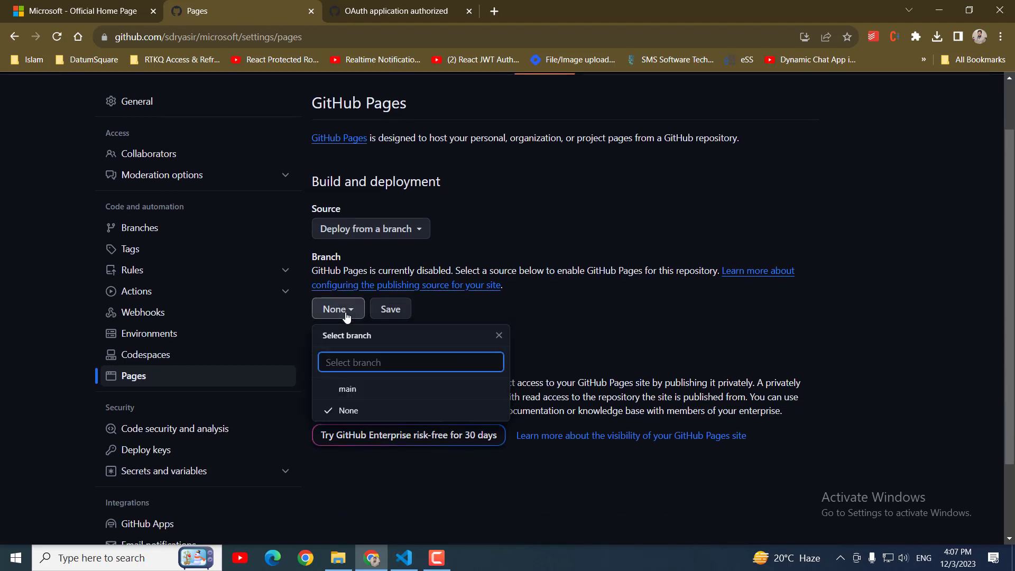
pyautogui.click(340, 391)
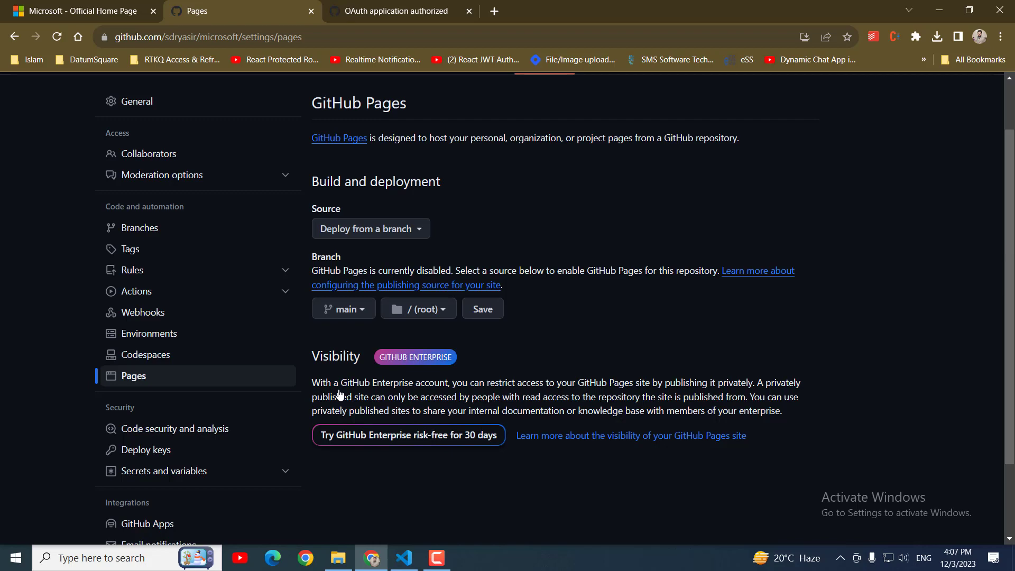
pyautogui.click(479, 308)
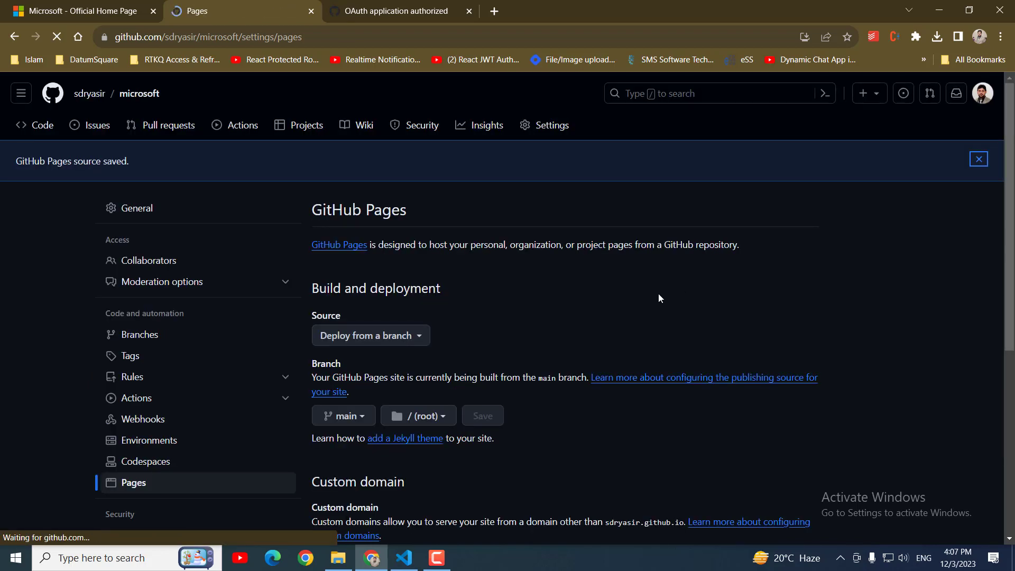
# Open the pages build and deployment run in the repository's Actions and follow its build and deploy jobs.
pyautogui.scroll(-2, 353, 259)
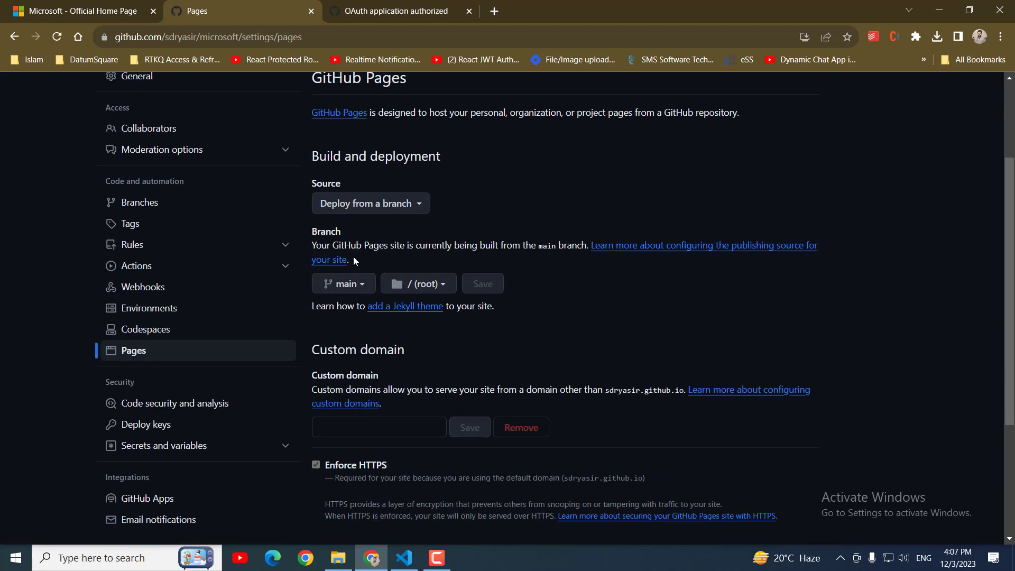
pyautogui.scroll(3, 353, 259)
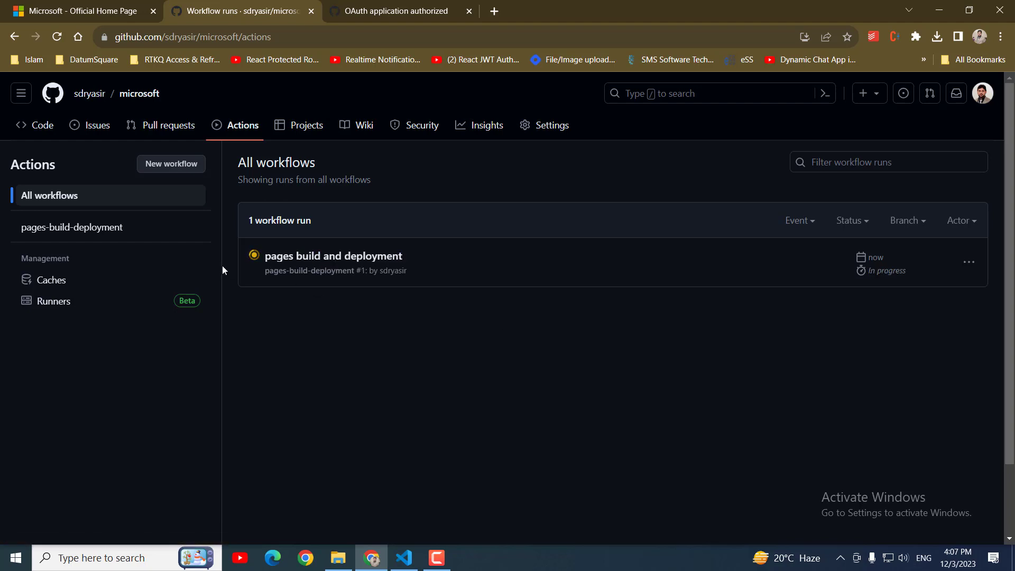
pyautogui.click(308, 259)
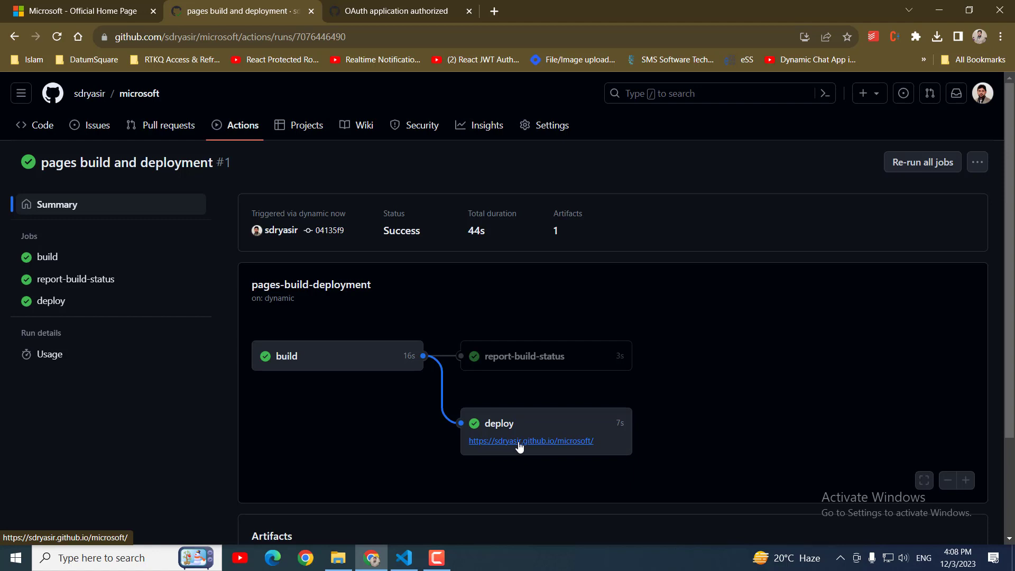
pyautogui.moveTo(603, 444); pyautogui.dragTo(645, 435)
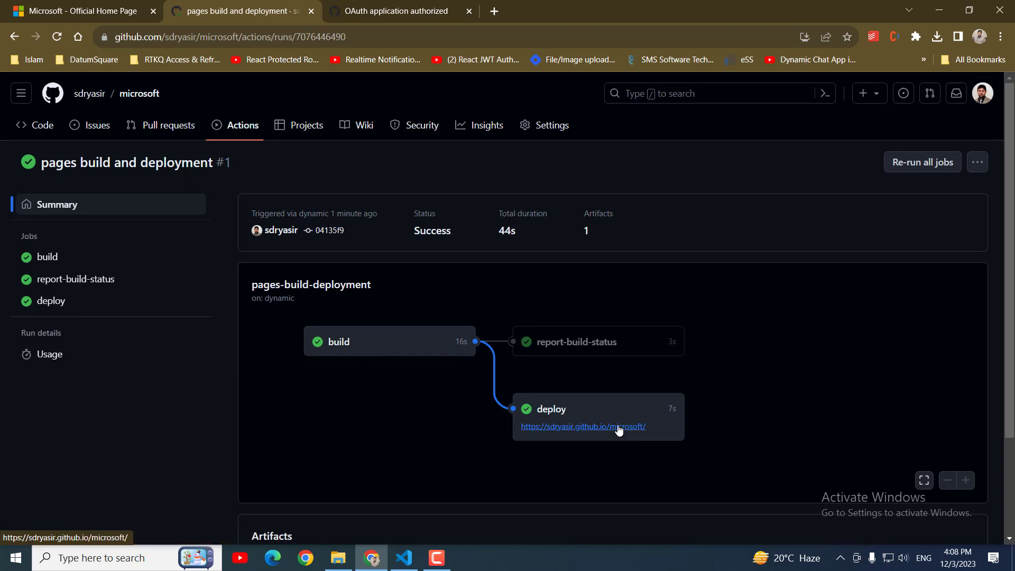
# Open the deployed site from the deploy job and review the whole page down and back up.
pyautogui.click(618, 430)
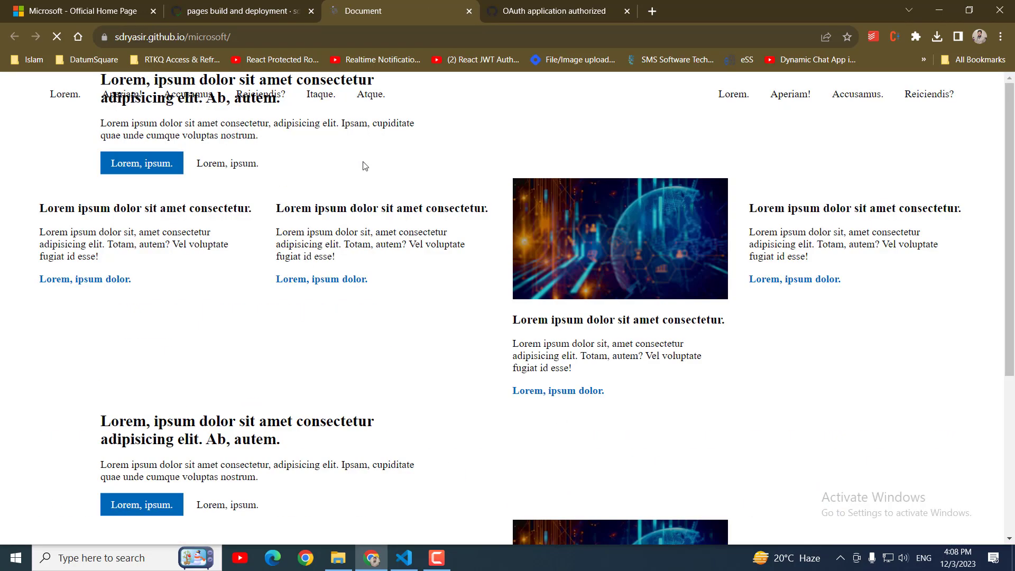
pyautogui.scroll(-10, 450, 257)
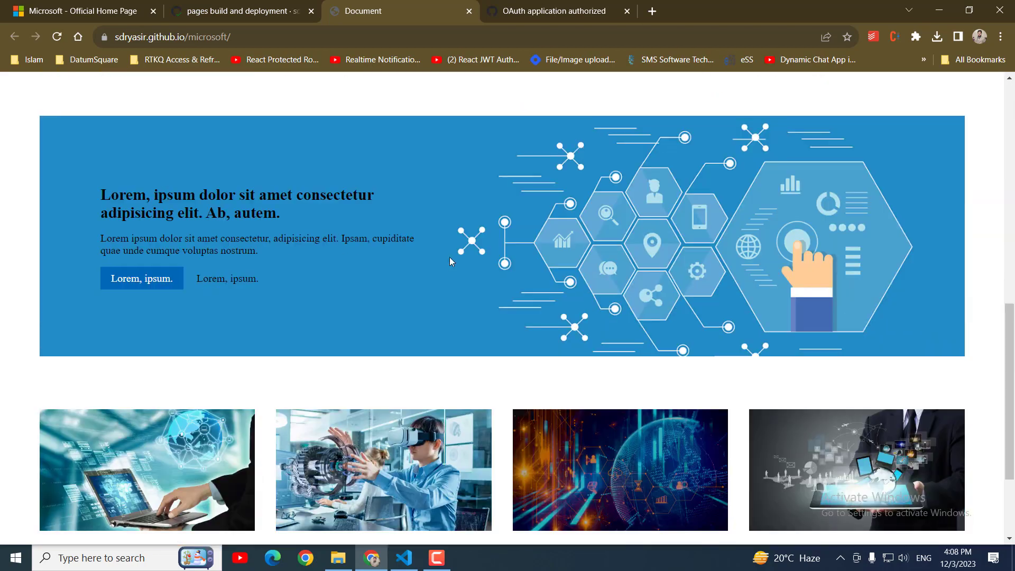
pyautogui.scroll(-2, 449, 257)
pyautogui.scroll(10, 449, 257)
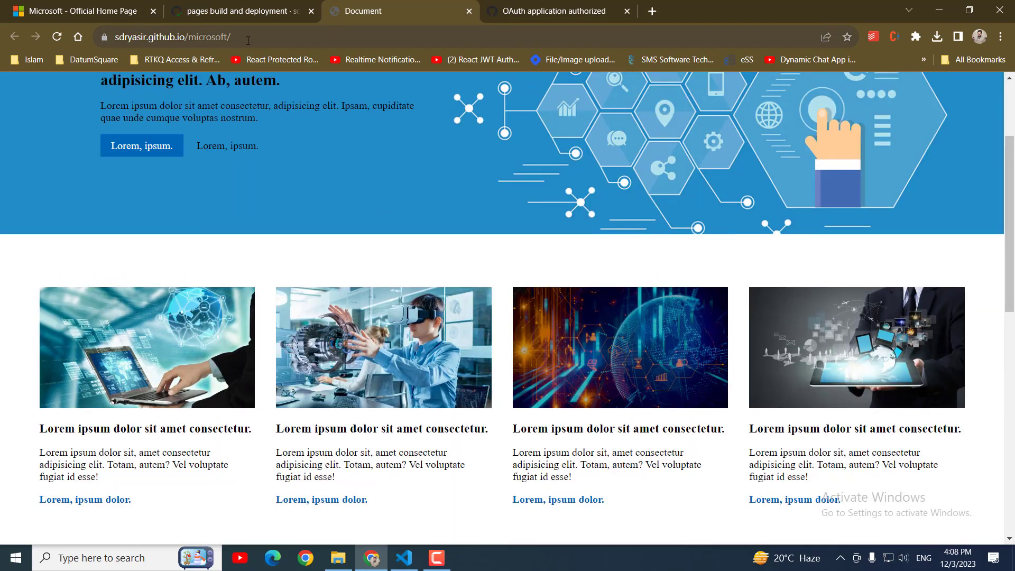
pyautogui.scroll(3, 413, 214)
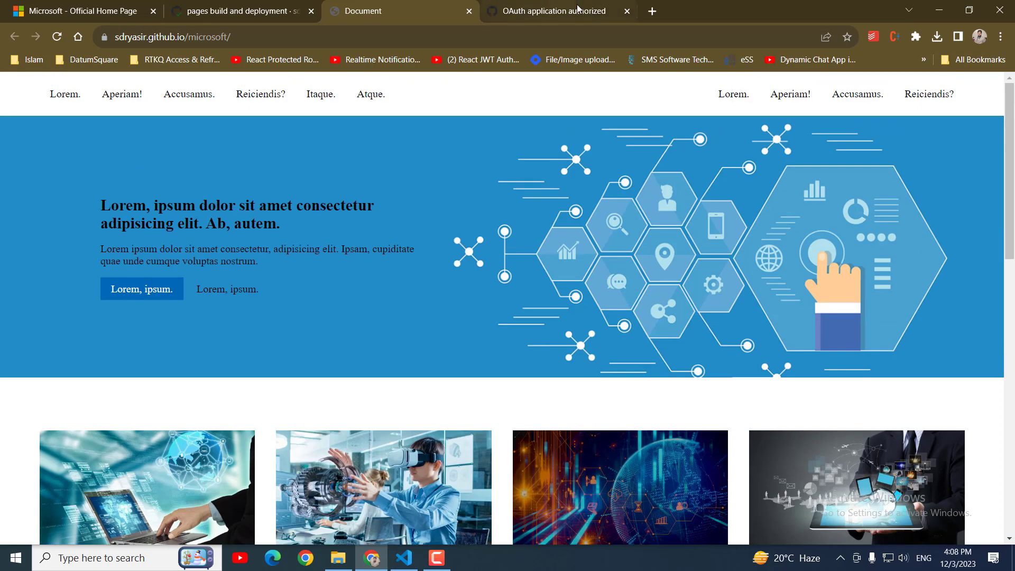
# Close the OAuth application authorized tab and review the deployed page down to its end.
pyautogui.click(626, 12)
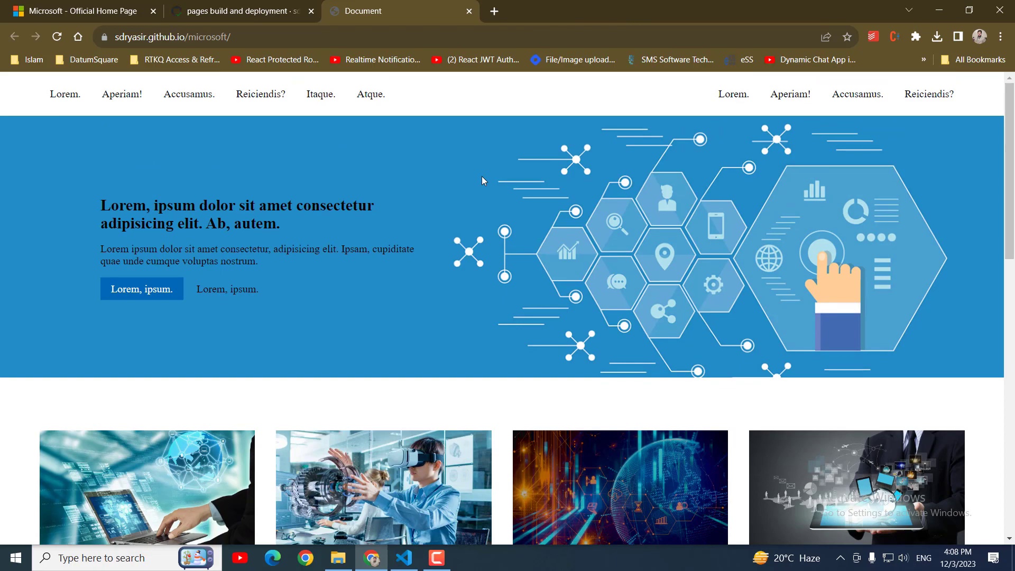
pyautogui.scroll(-15, 481, 176)
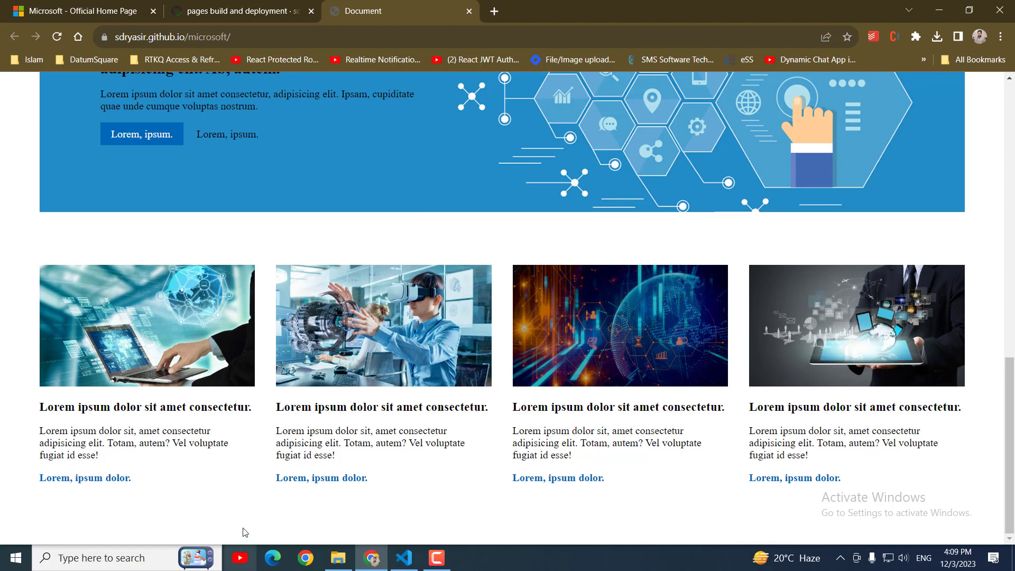
# Switch to VS Code and dismiss the periodic git fetch prompt and the repository published notification.
pyautogui.click(404, 558)
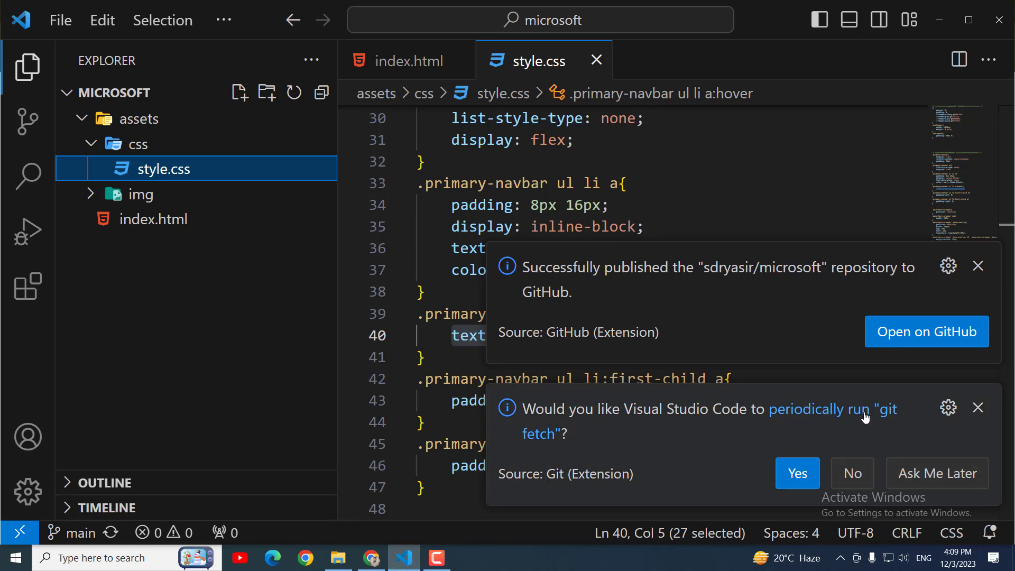
pyautogui.click(893, 473)
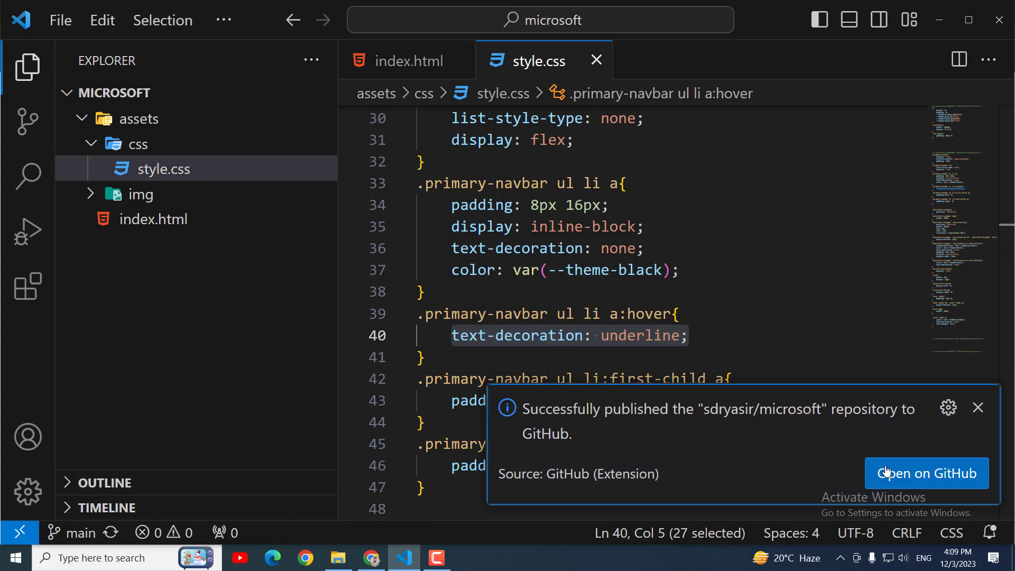
pyautogui.click(977, 407)
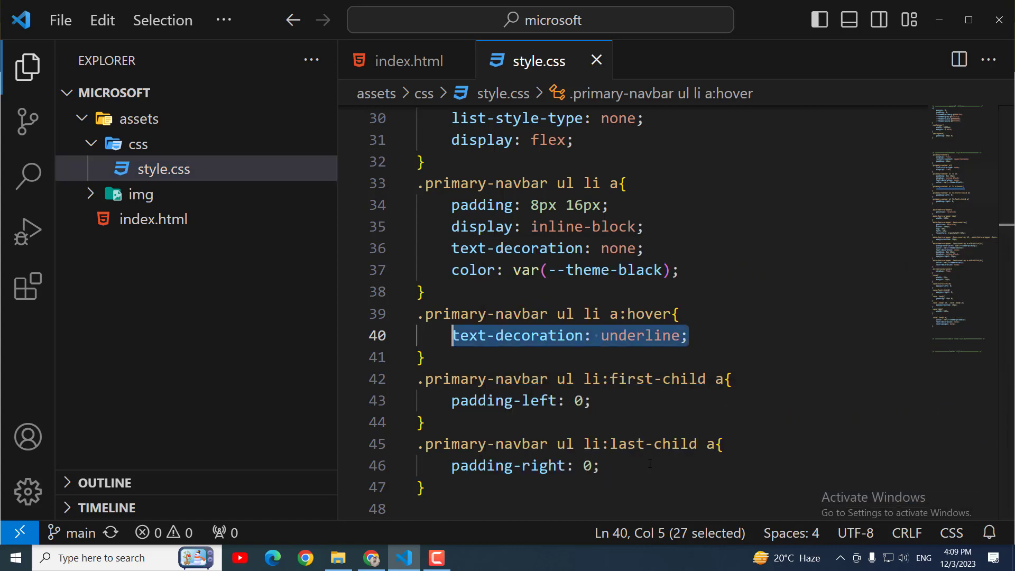
# Open index.html and add an empty p element inside the footer element near the end of the file.
pyautogui.click(154, 219)
pyautogui.scroll(-20, 627, 243)
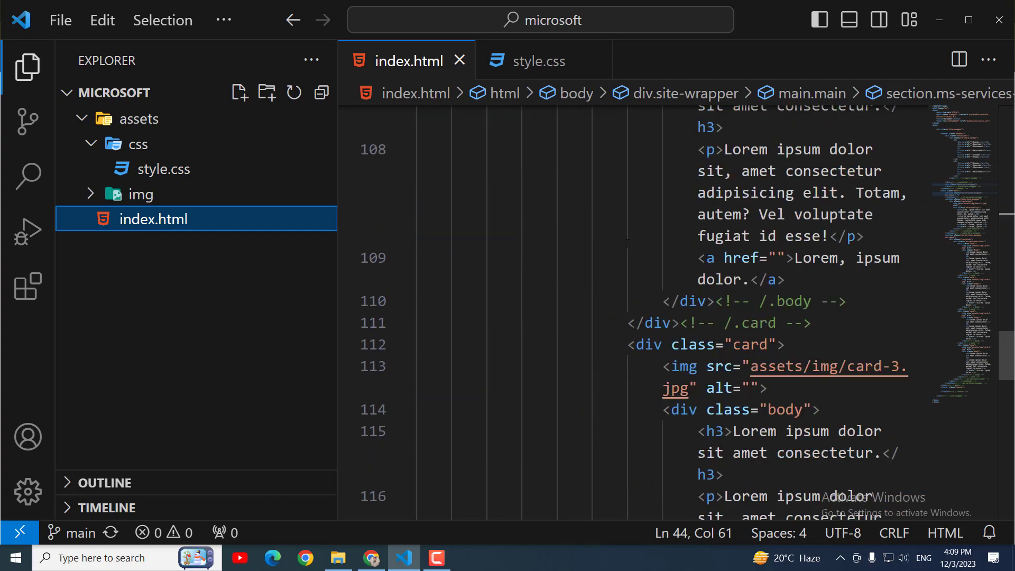
pyautogui.scroll(1, 629, 243)
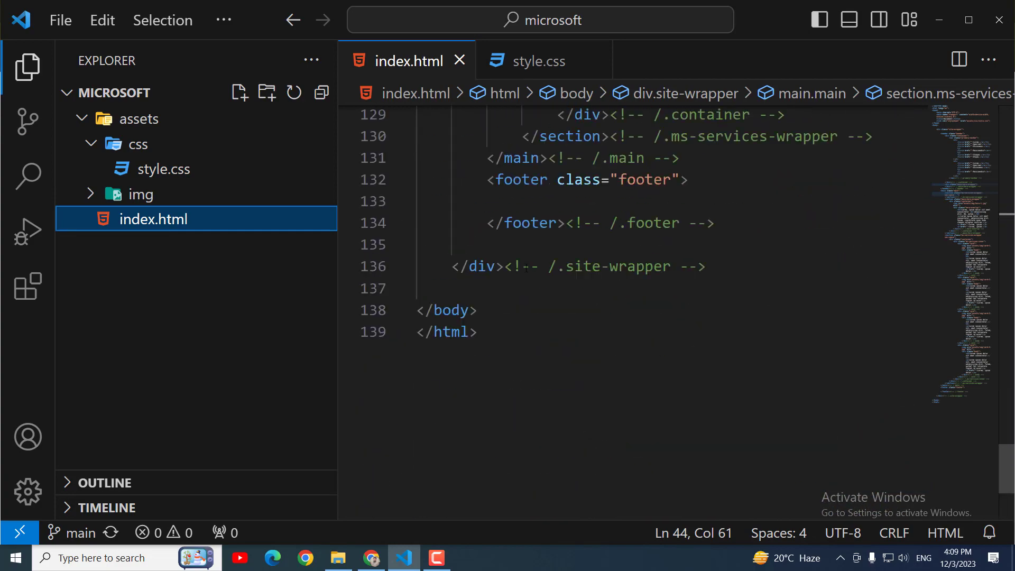
pyautogui.click(606, 209)
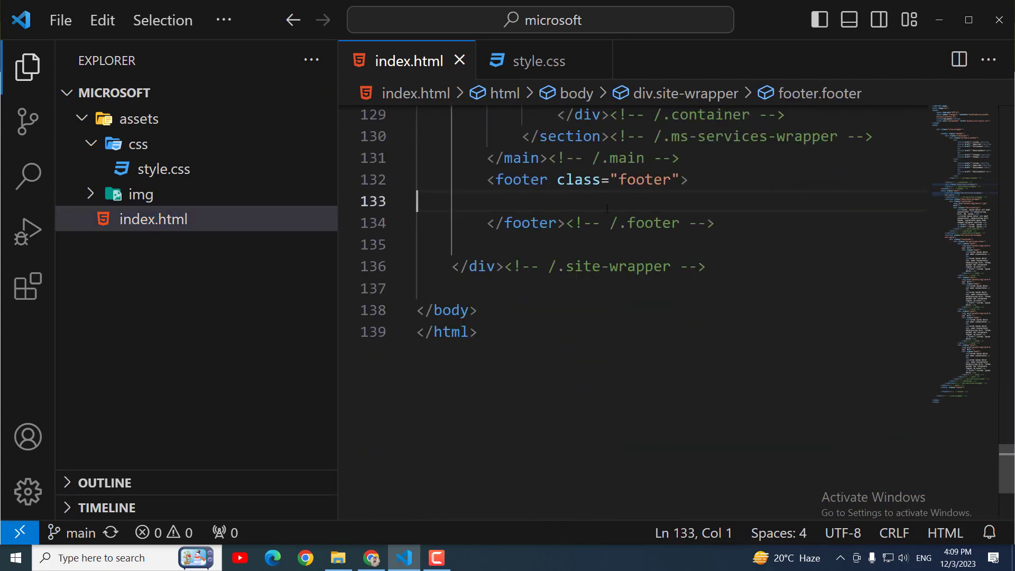
pyautogui.write('p')
pyautogui.press('Tab')
pyautogui.write('lorem')
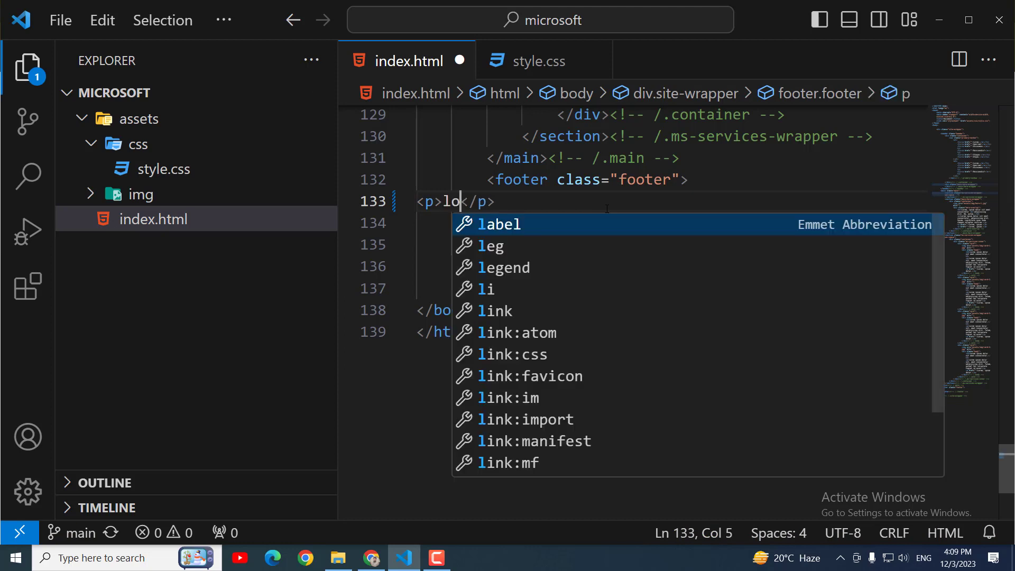
pyautogui.press('Tab')
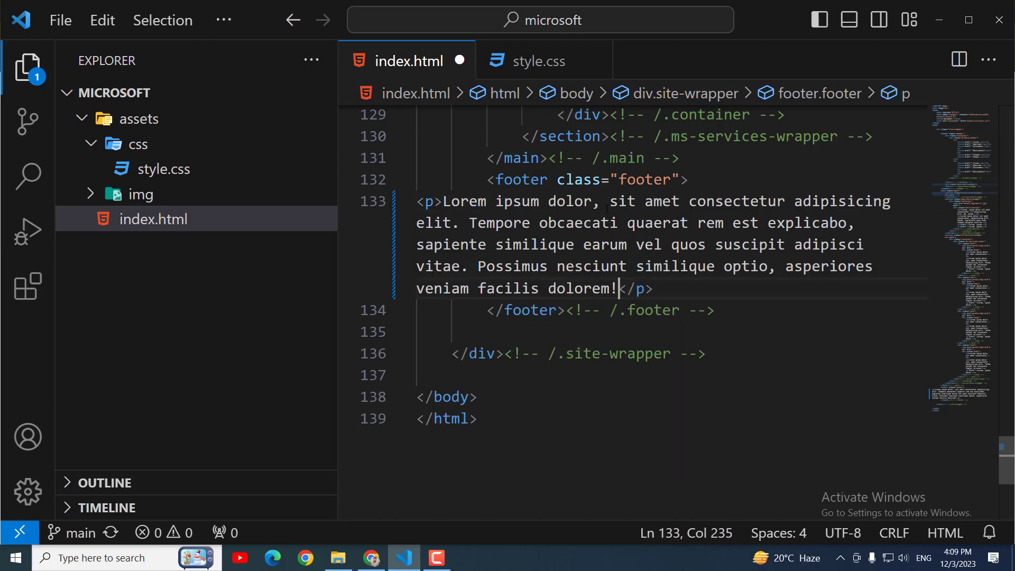
pyautogui.hotkey('ctrl', 'z')
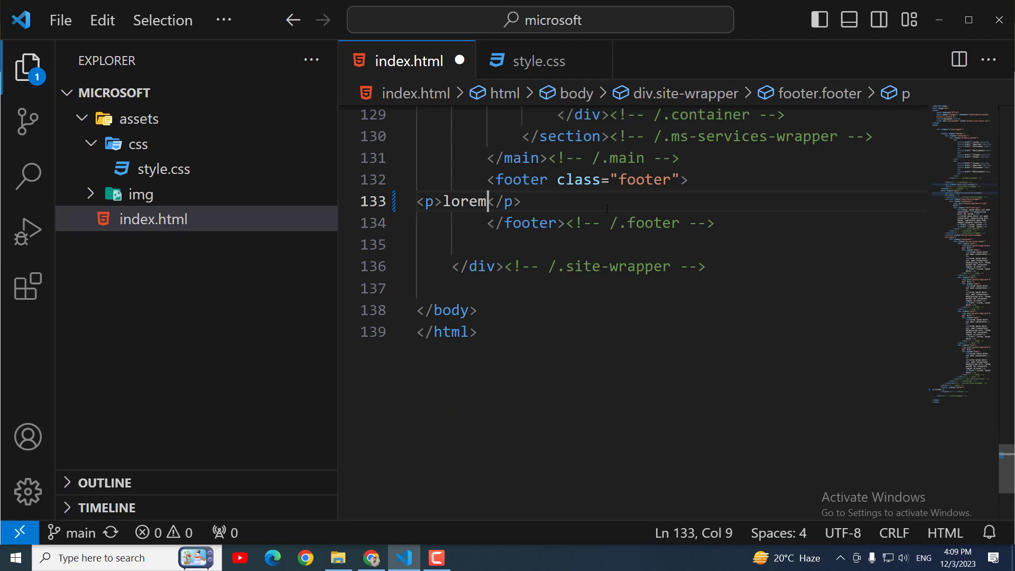
pyautogui.press('BackSpace')
pyautogui.press('BackSpace')
pyautogui.press('BackSpace')
pyautogui.press('BackSpace')
pyautogui.press('BackSpace')
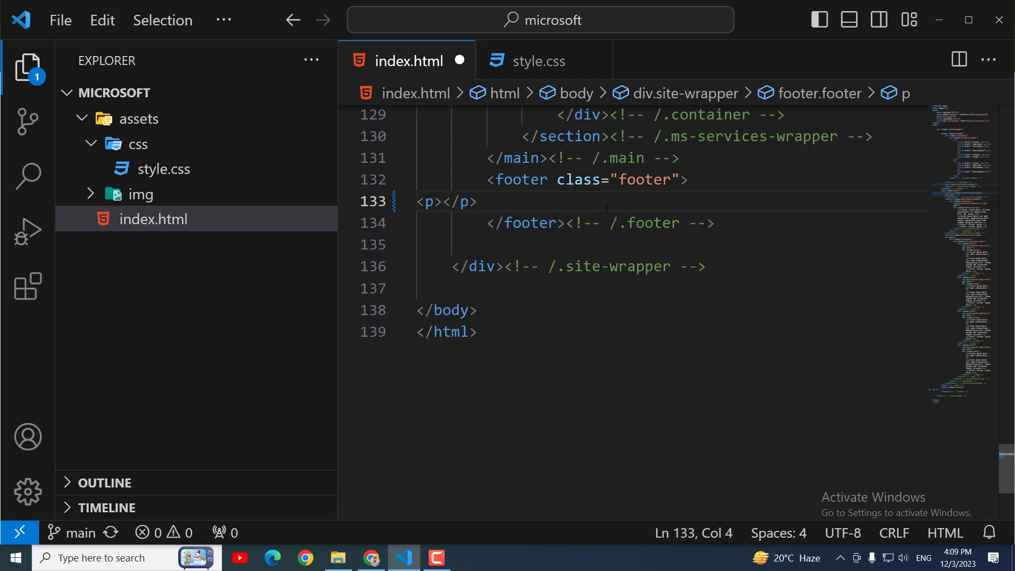
# Fill the footer paragraph with lorem300 placeholder text, save index.html and narrow the side bar beside the editor.
pyautogui.write('lorem3')
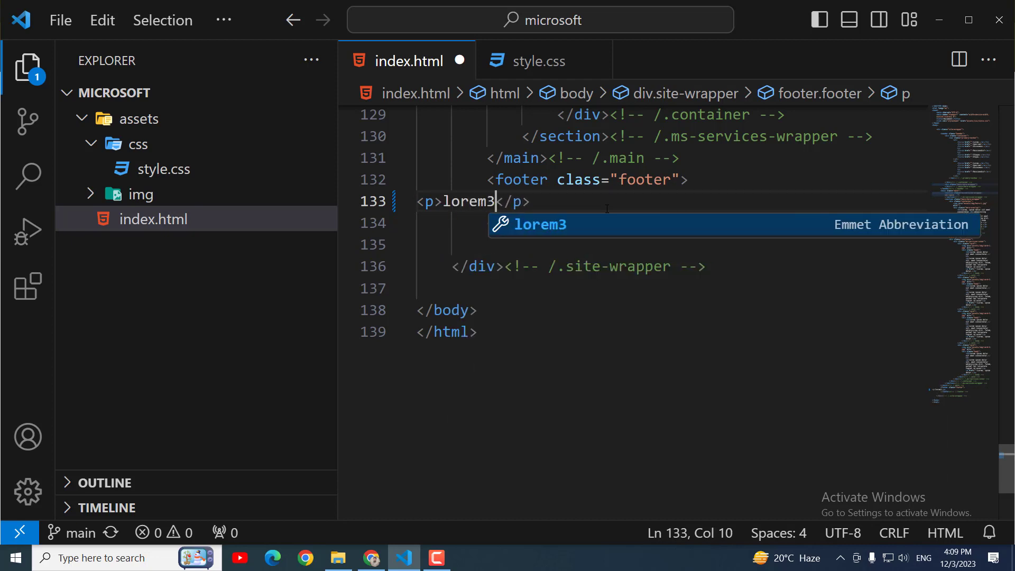
pyautogui.write('00')
pyautogui.press('Tab')
pyautogui.hotkey('ctrl', 's')
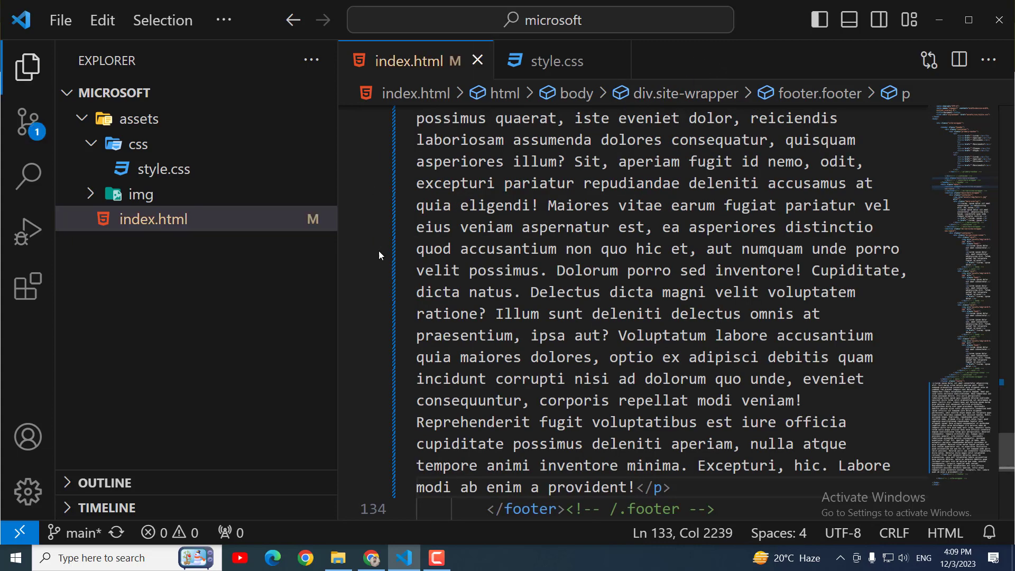
pyautogui.moveTo(339, 186); pyautogui.dragTo(261, 188)
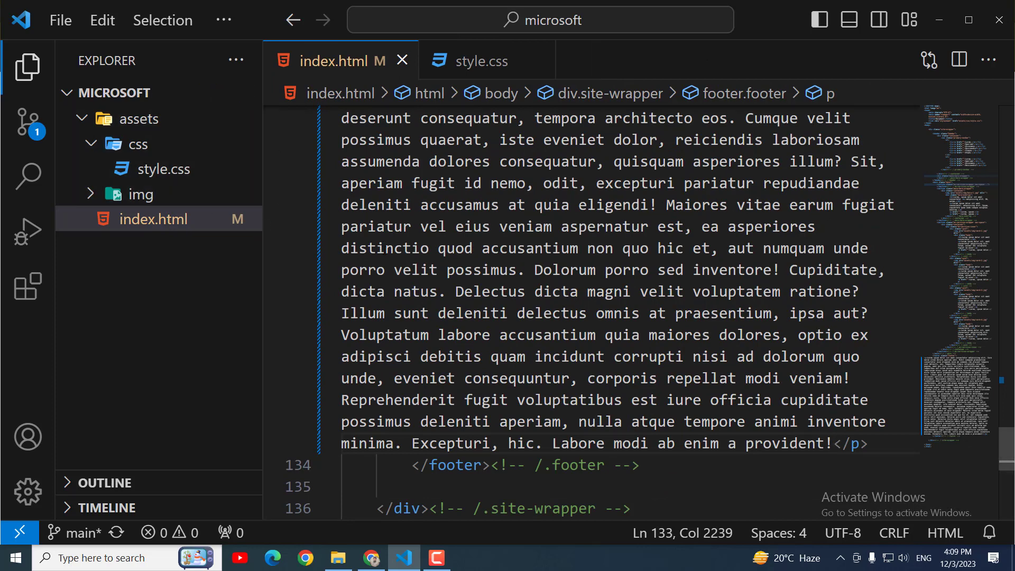
# Check the end of the live site in Chrome and return to VS Code.
pyautogui.click(371, 557)
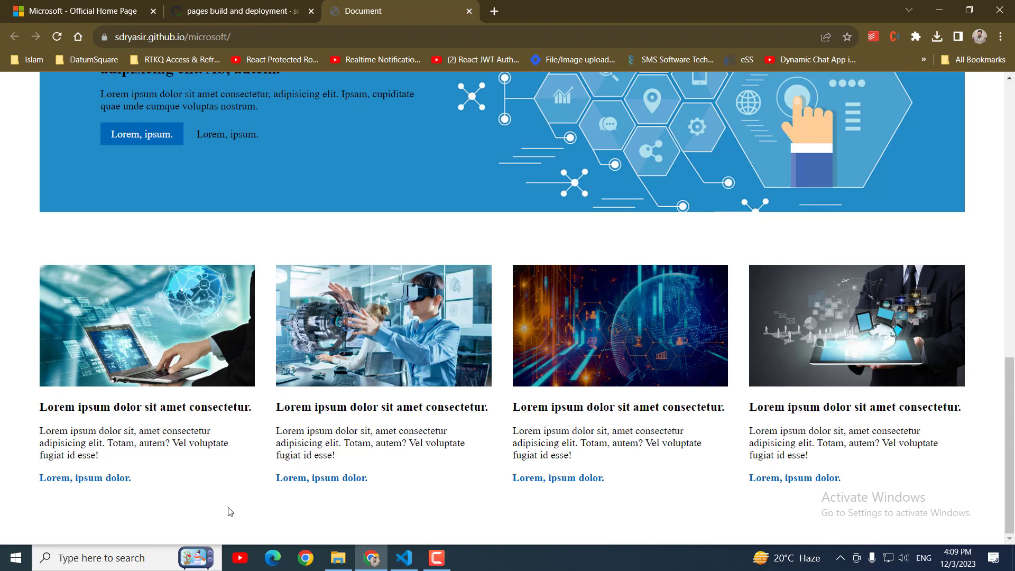
pyautogui.click(404, 557)
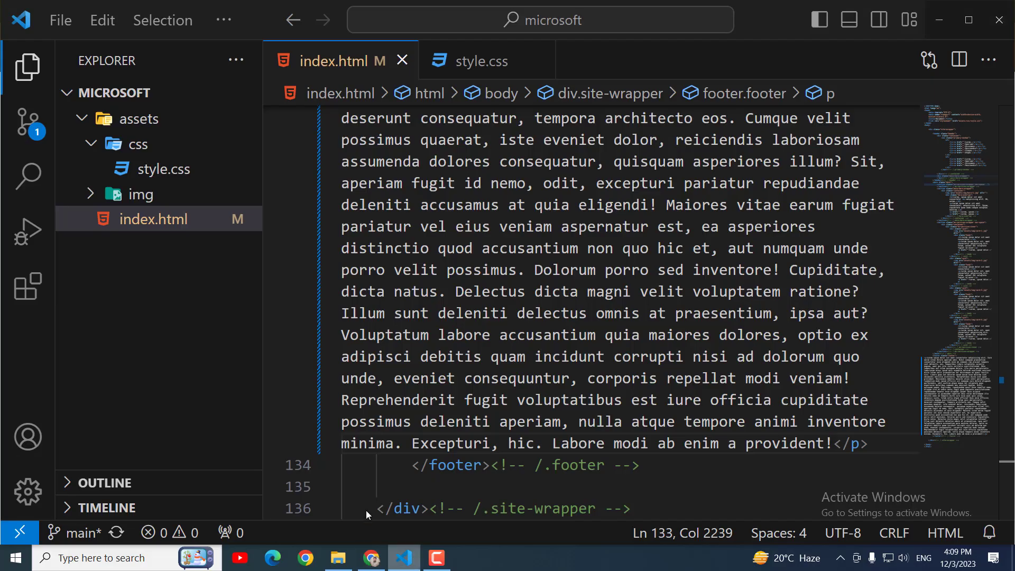
pyautogui.click(226, 18)
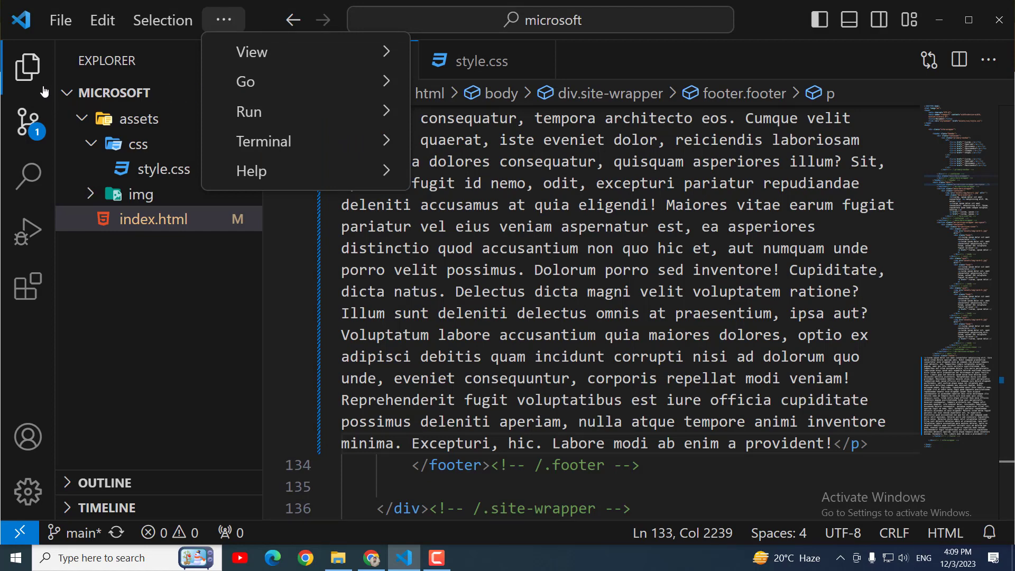
# Stage the index.html change in source control and commit it with the message "added a para at the end".
pyautogui.click(21, 125)
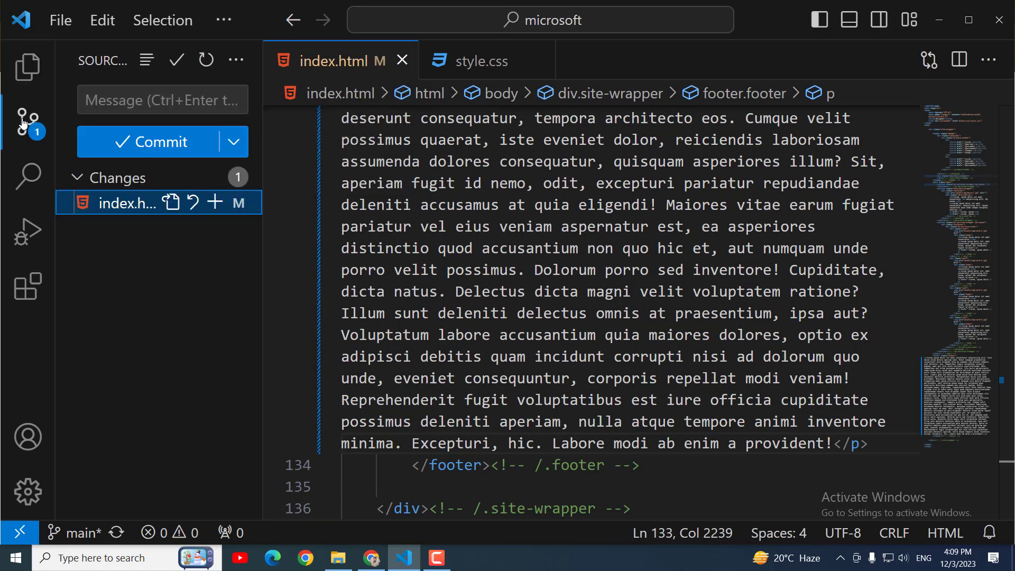
pyautogui.click(214, 202)
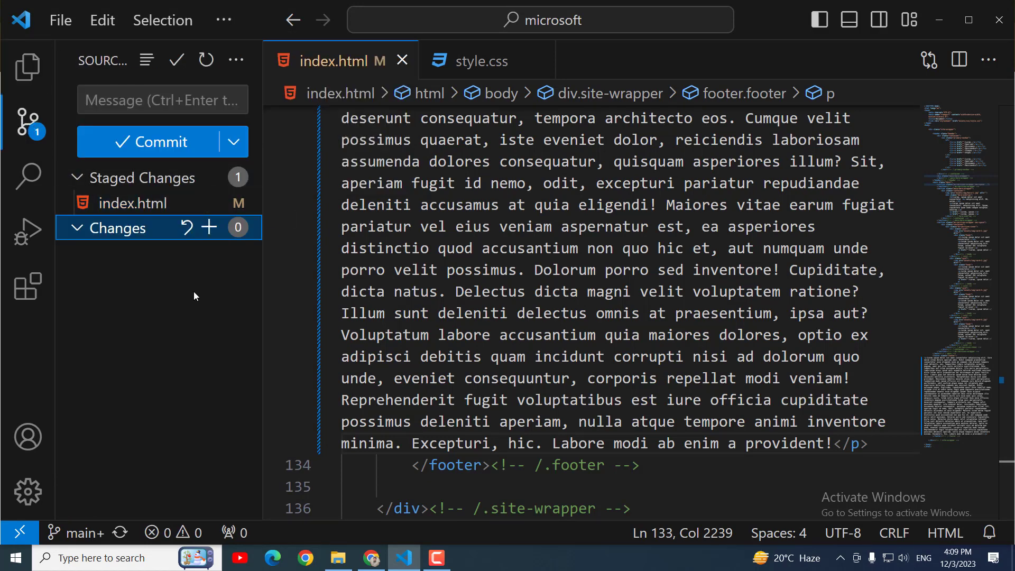
pyautogui.click(158, 138)
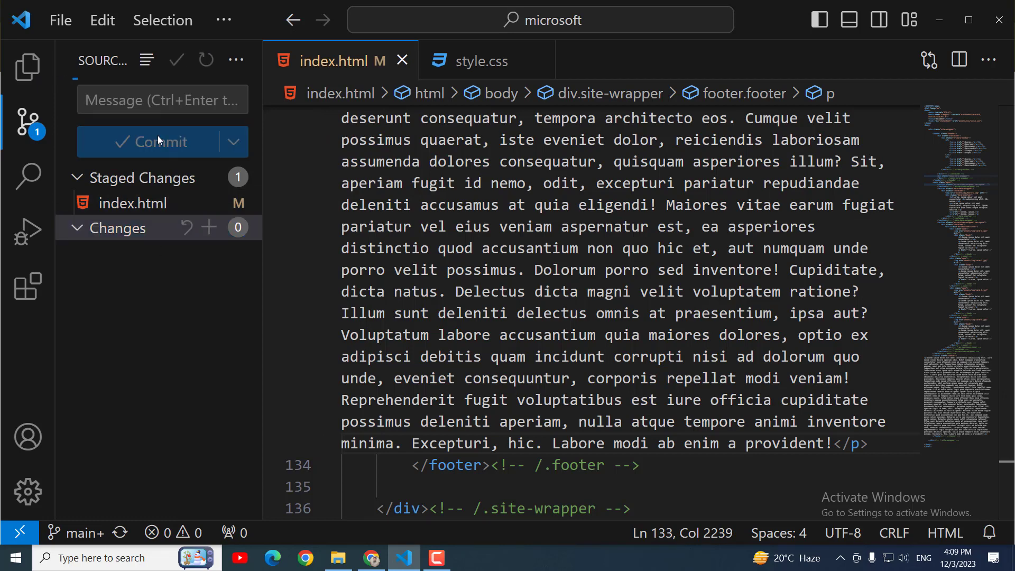
pyautogui.write('add')
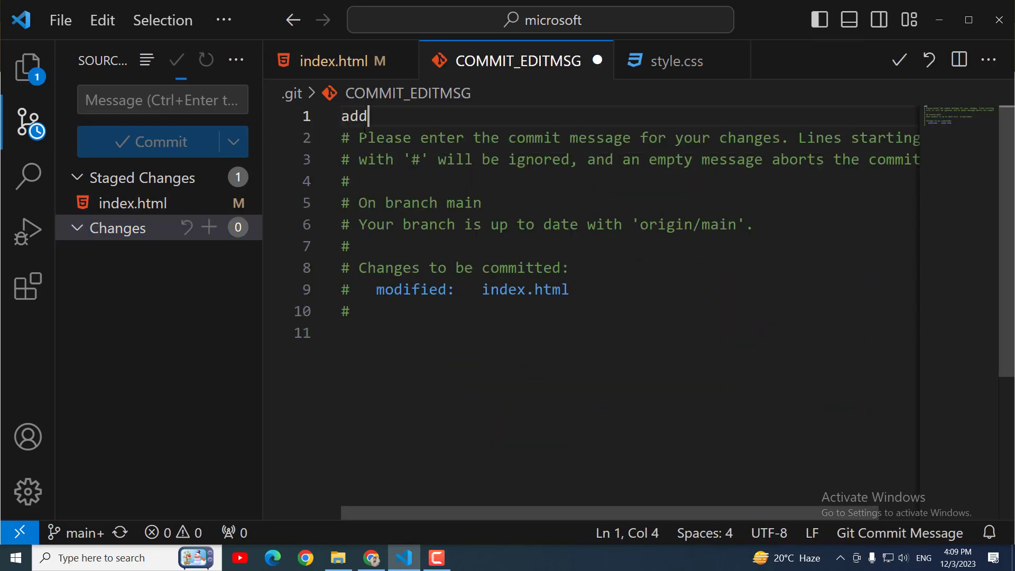
pyautogui.write('ed a para a')
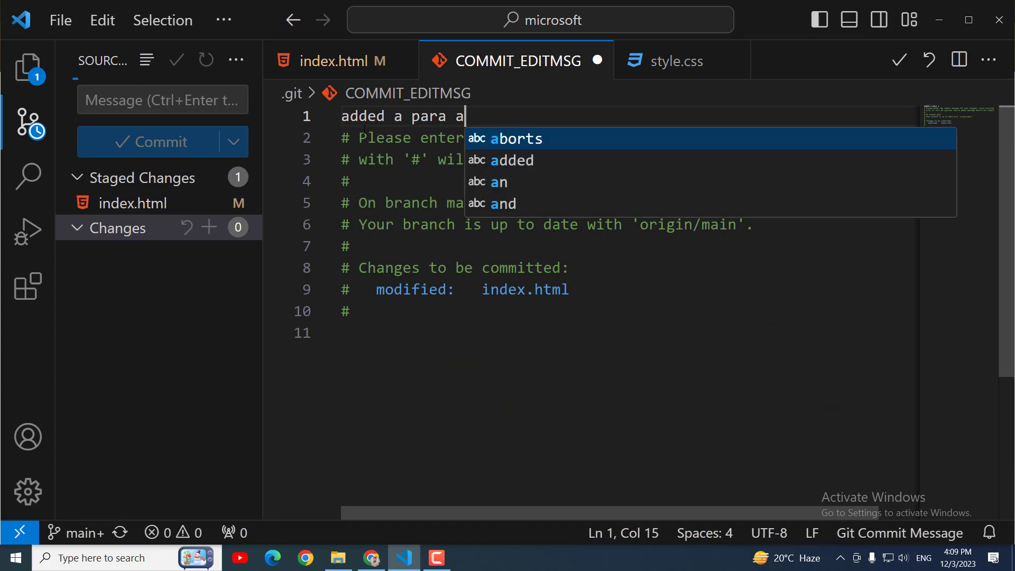
pyautogui.write('t the end')
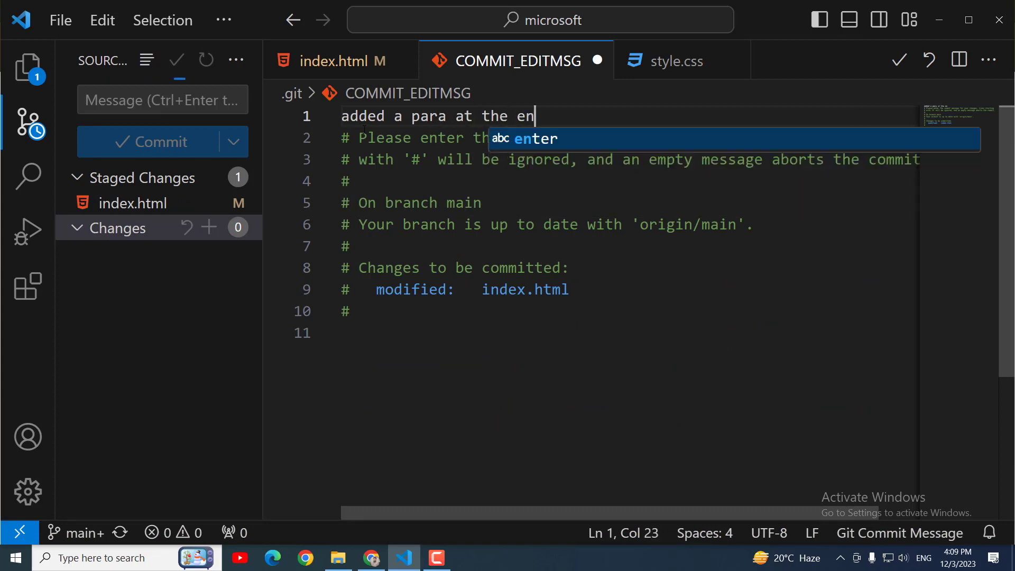
pyautogui.click(590, 61)
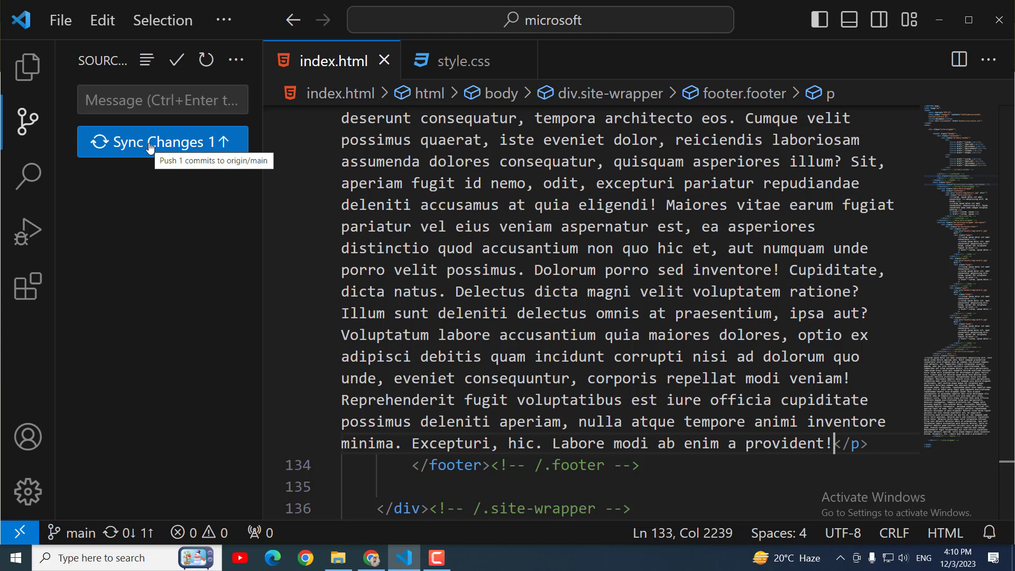
# Sync the commit to origin/main and accept the pull and push confirmation.
pyautogui.click(150, 144)
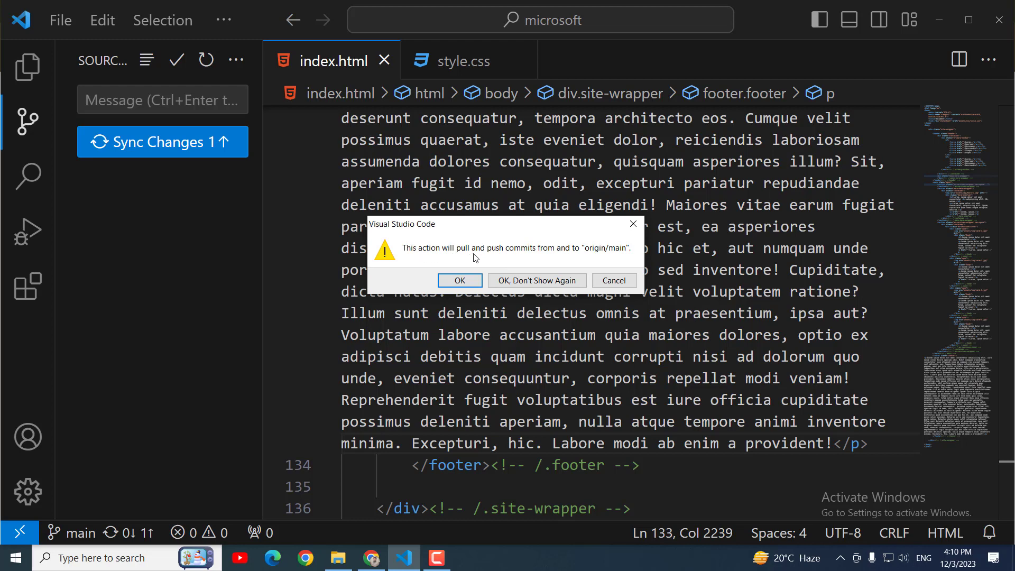
pyautogui.click(457, 283)
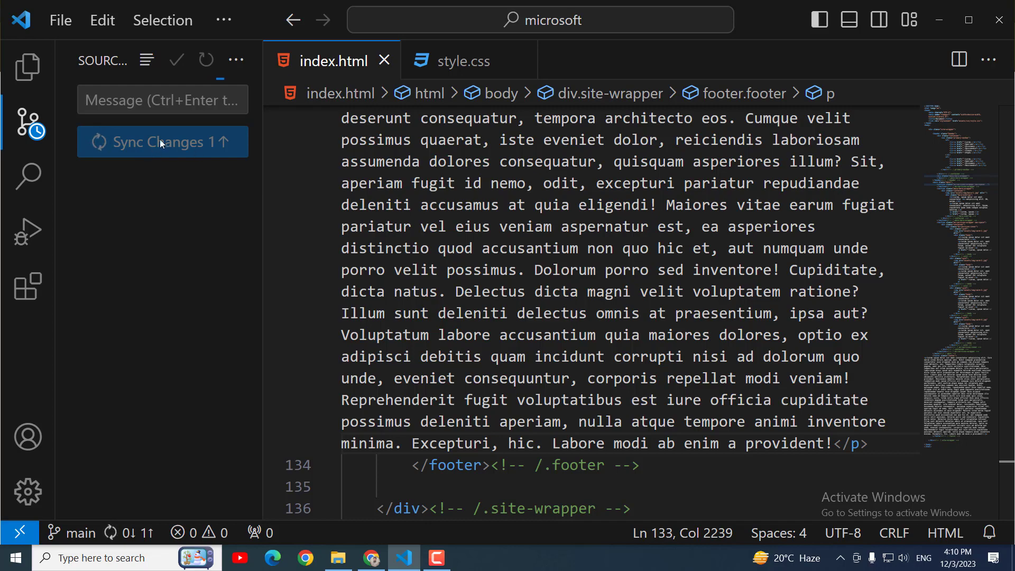
# Switch to Chrome and reload the repository's pages build and deployment run page.
pyautogui.click(371, 557)
pyautogui.click(235, 18)
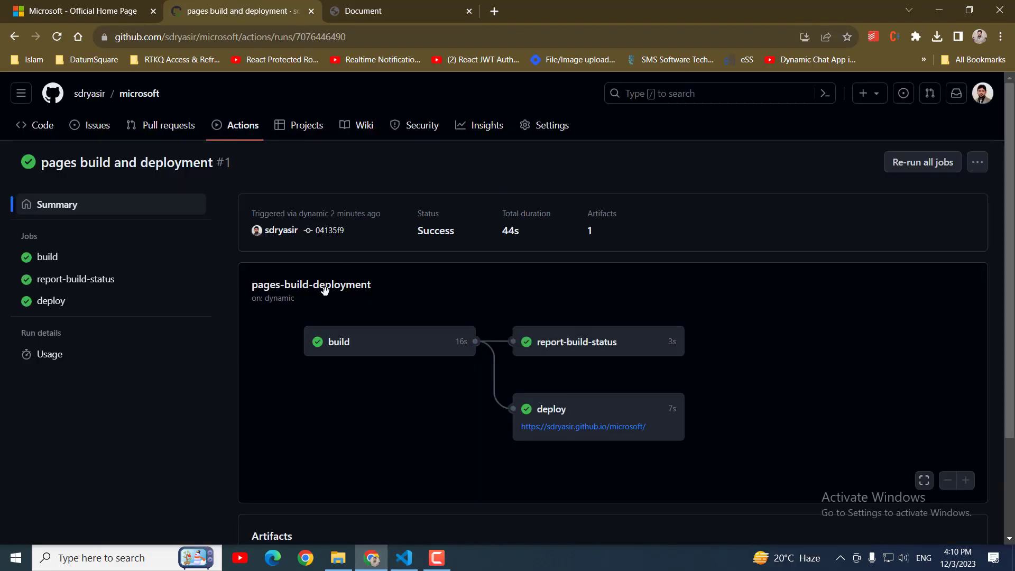
pyautogui.click(57, 36)
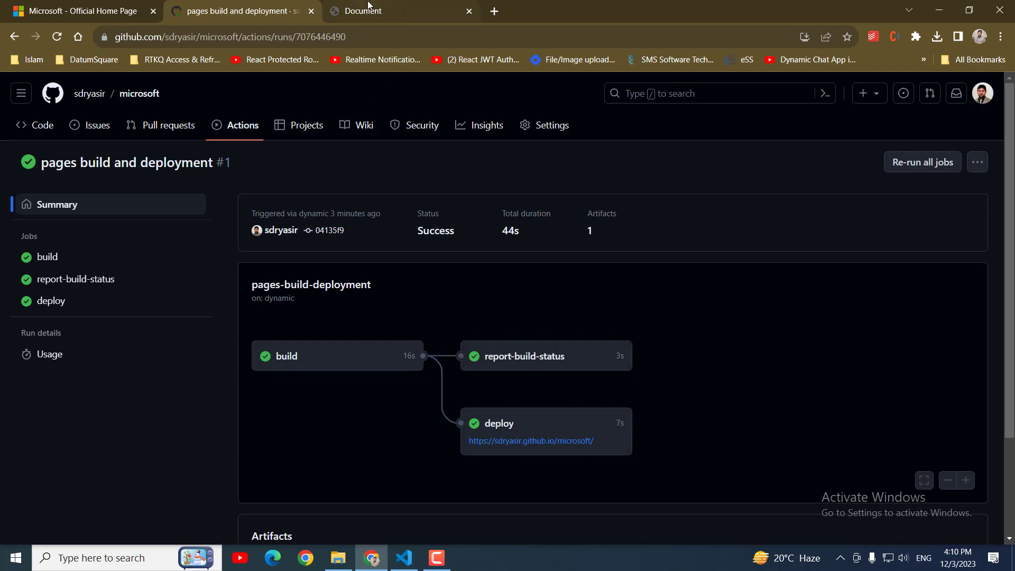
# Go to the deployed site and reload it several times to check for the new footer paragraph.
pyautogui.click(408, 8)
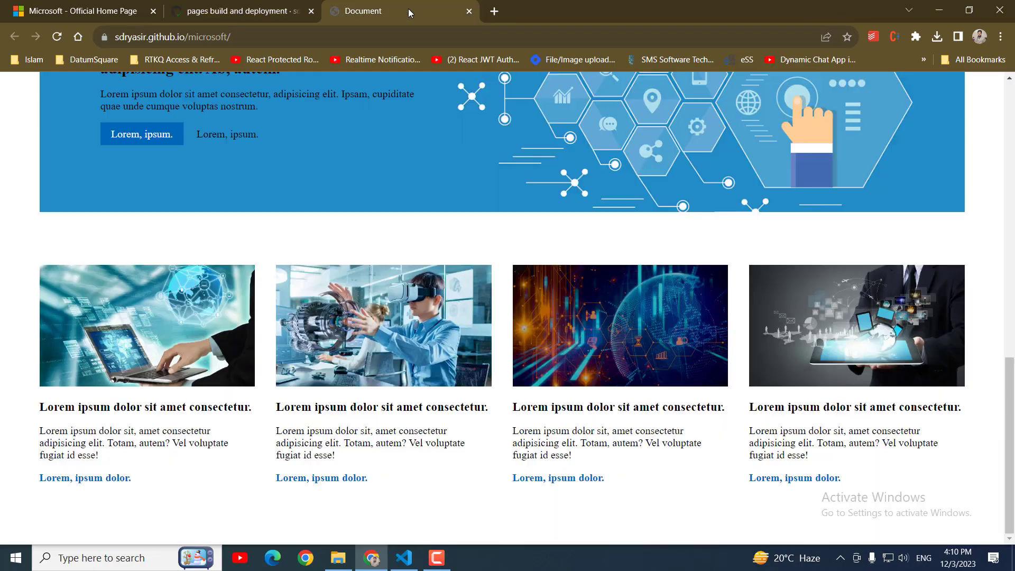
pyautogui.scroll(2, 191, 235)
pyautogui.scroll(-2, 212, 317)
pyautogui.click(55, 36)
pyautogui.click(57, 36)
pyautogui.click(55, 35)
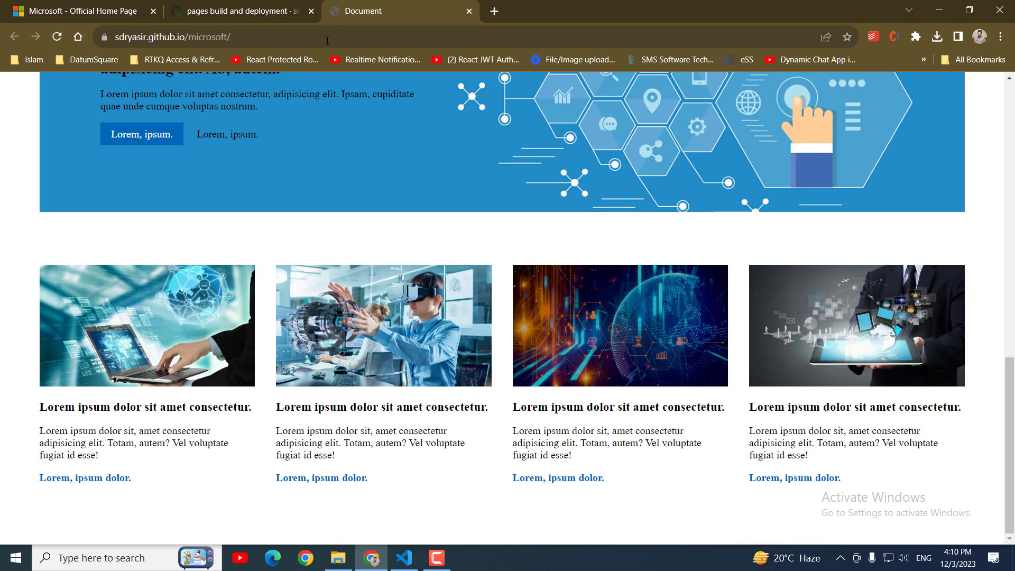
# List the repository's Actions workflow runs and open the newest pages build and deployment run to follow its jobs.
pyautogui.click(271, 10)
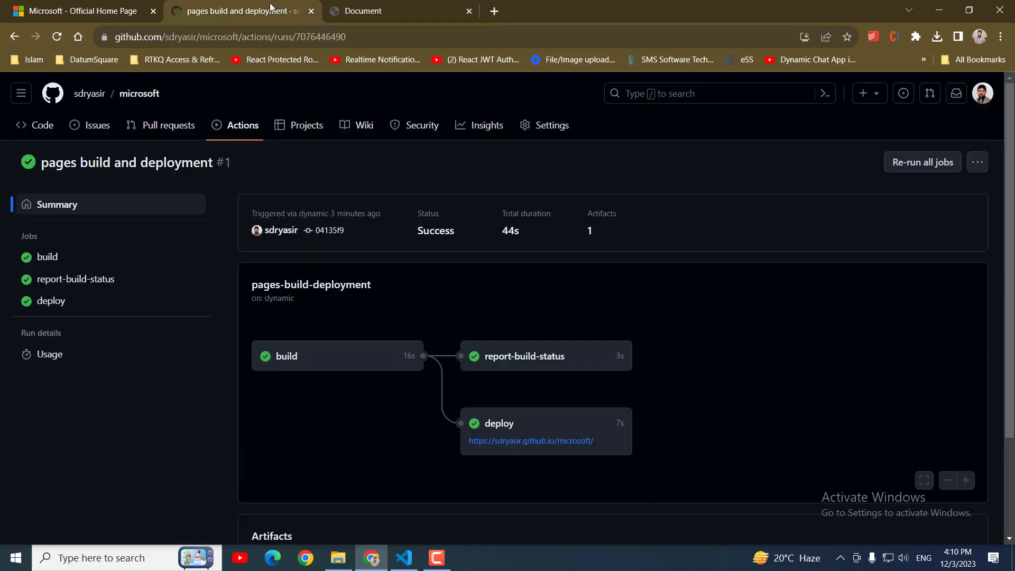
pyautogui.click(238, 129)
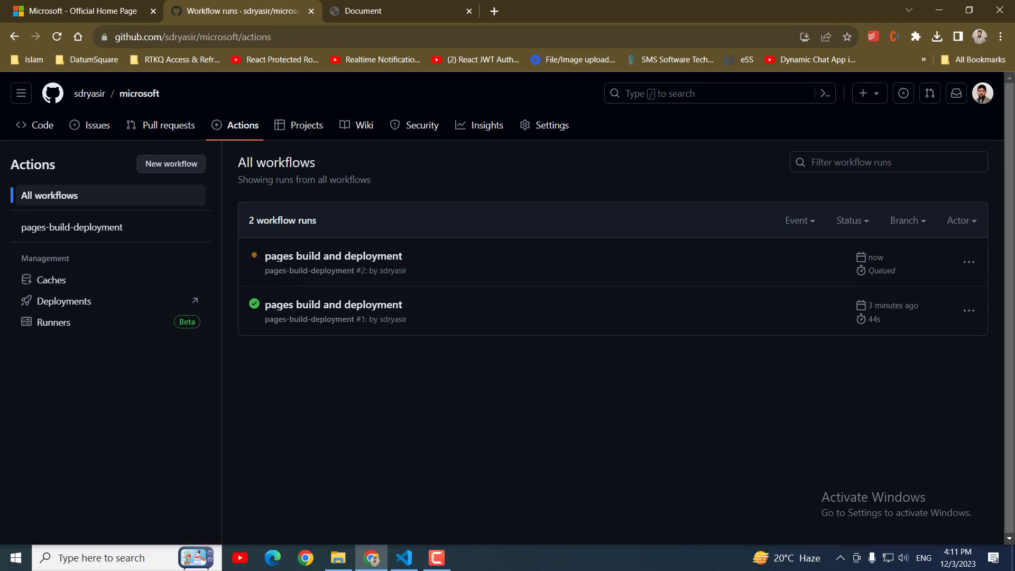
pyautogui.click(346, 261)
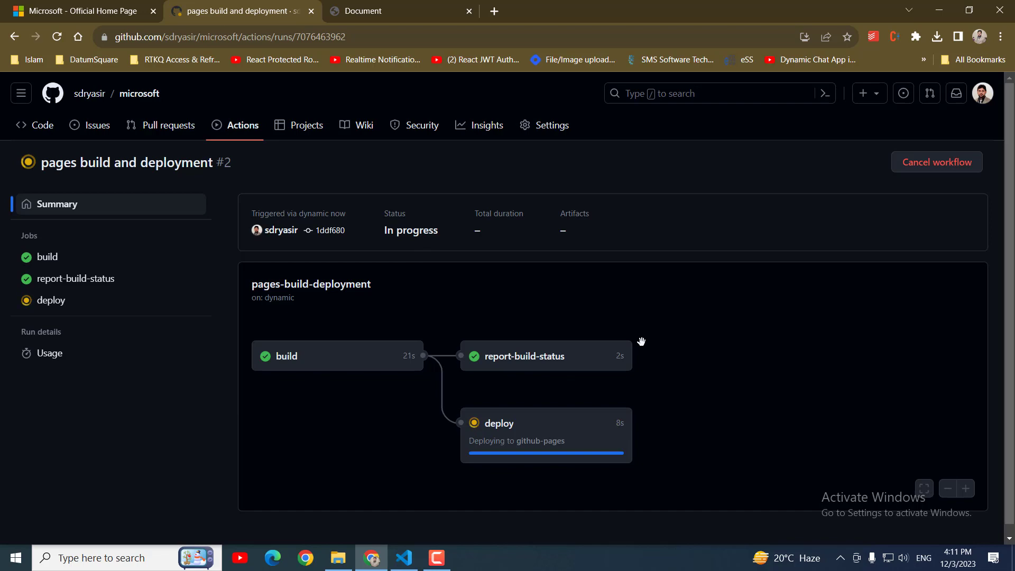
# Reload the deployed site and examine the footer paragraph at the end of the page.
pyautogui.click(395, 14)
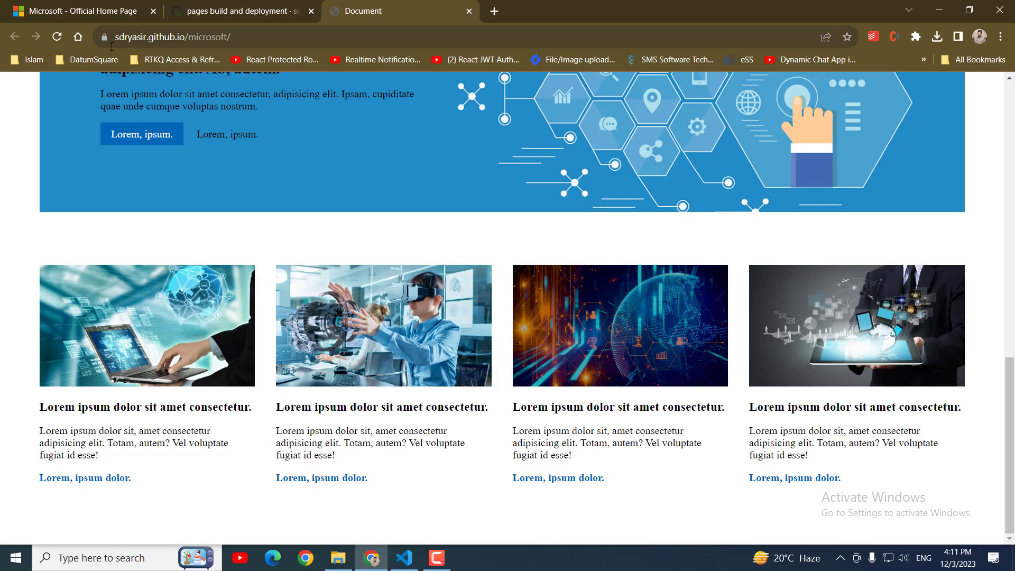
pyautogui.click(56, 37)
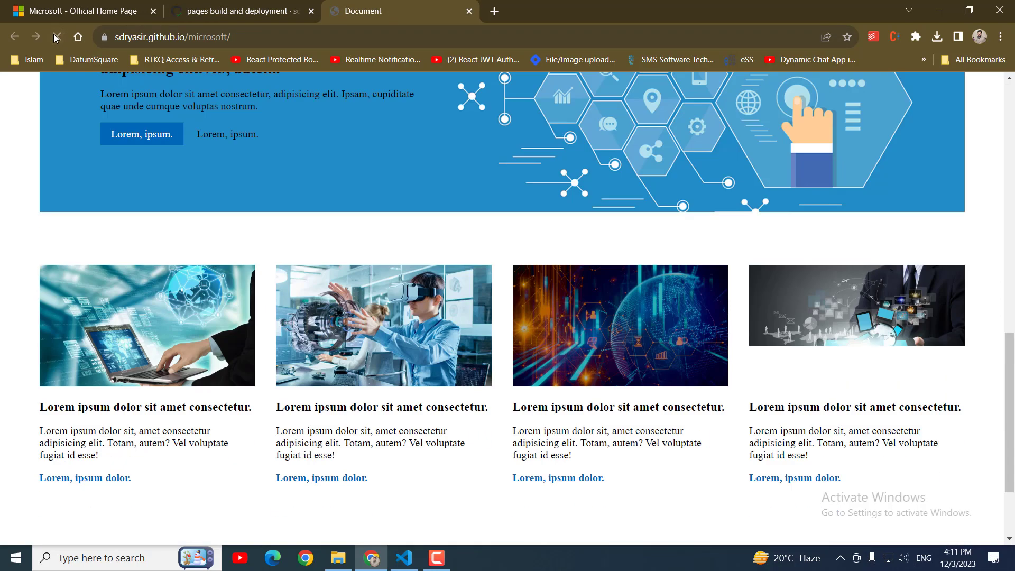
pyautogui.scroll(-2, 523, 346)
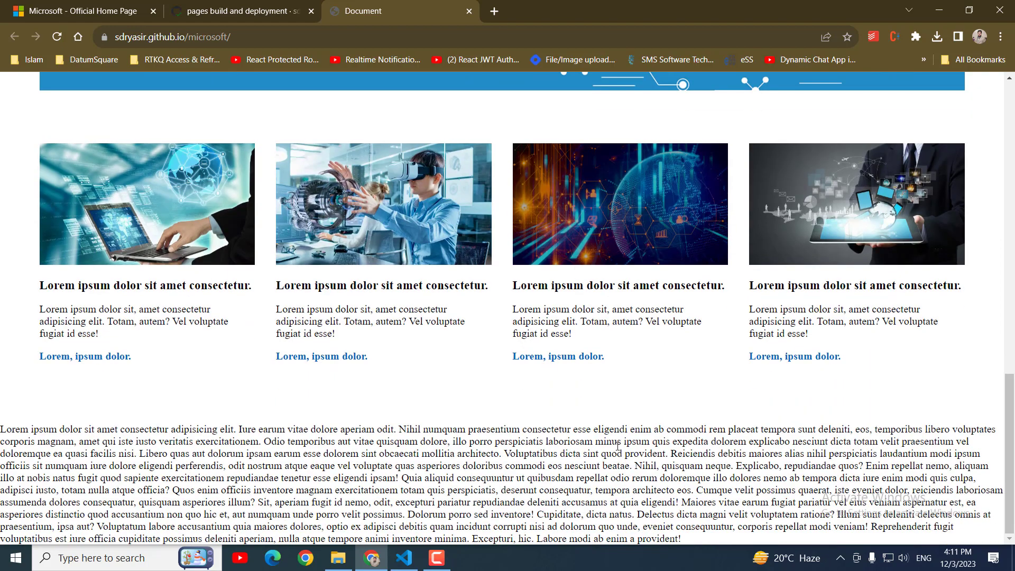
pyautogui.moveTo(368, 456); pyautogui.dragTo(585, 452)
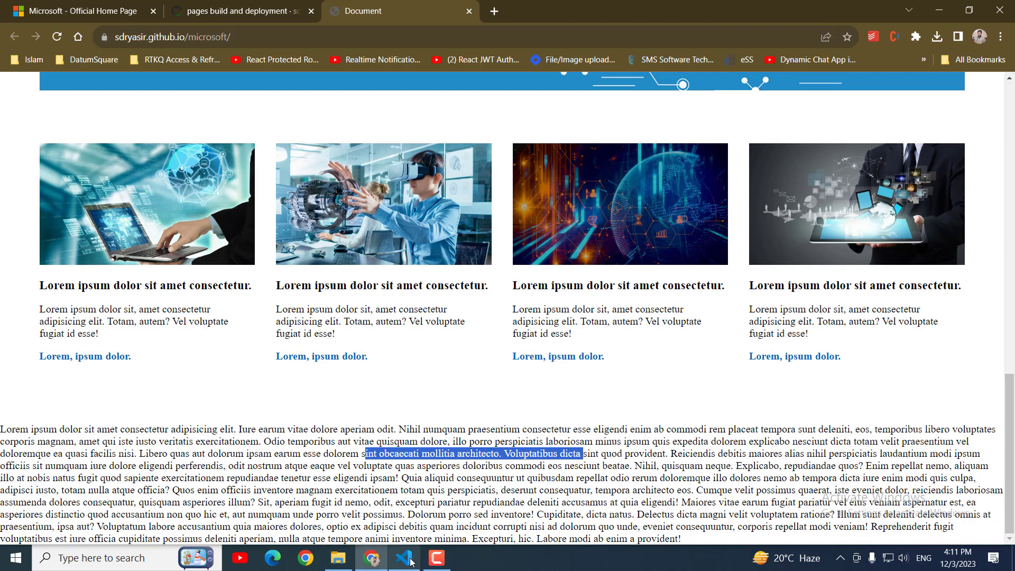
pyautogui.moveTo(403, 559)
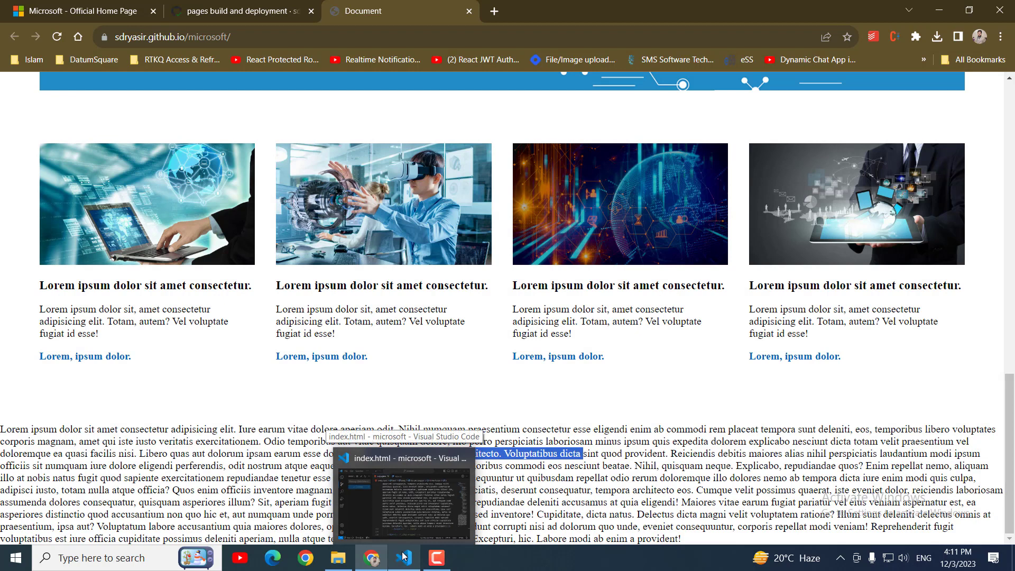
pyautogui.click(447, 562)
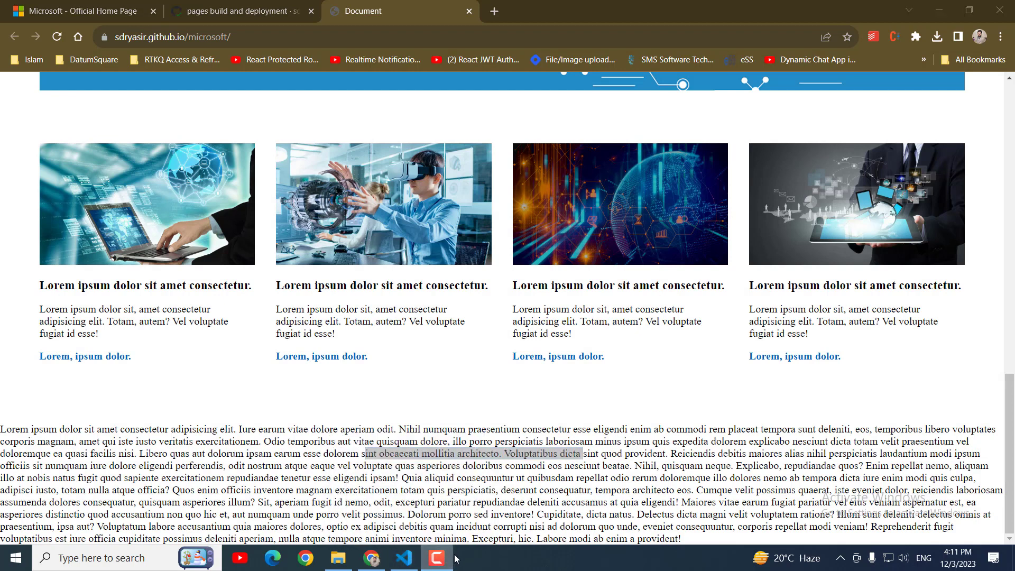